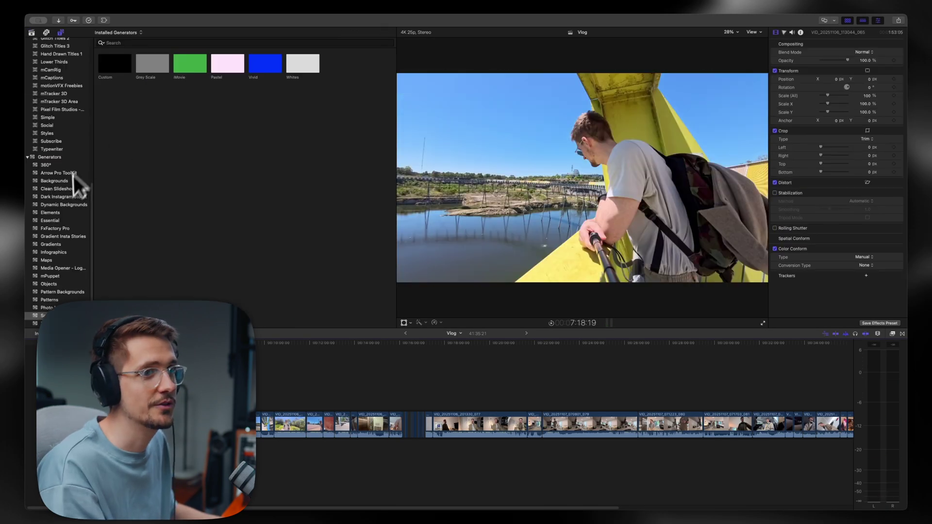
Step: Search the installed titles for the Adjustment Layer and place it above the outdoor clips in the vlog timeline
scroll(64, 211, up, 10)
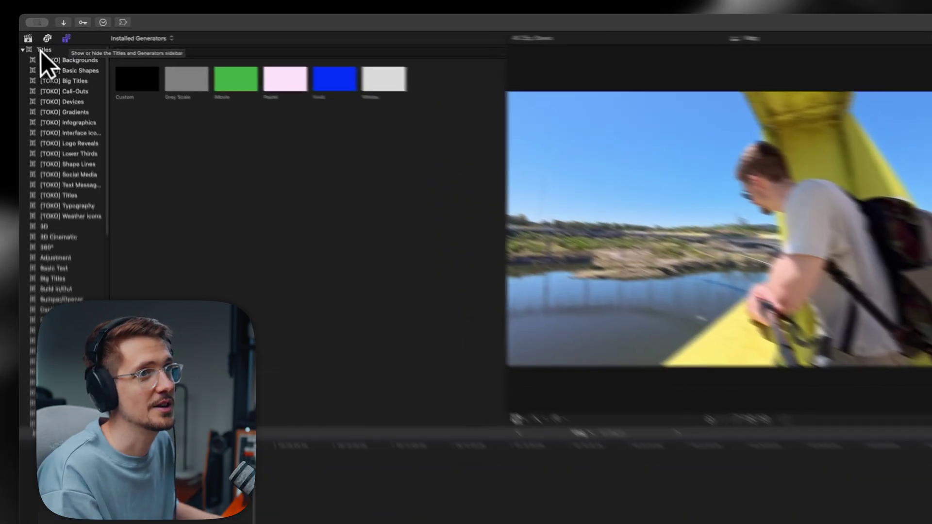
click(42, 51)
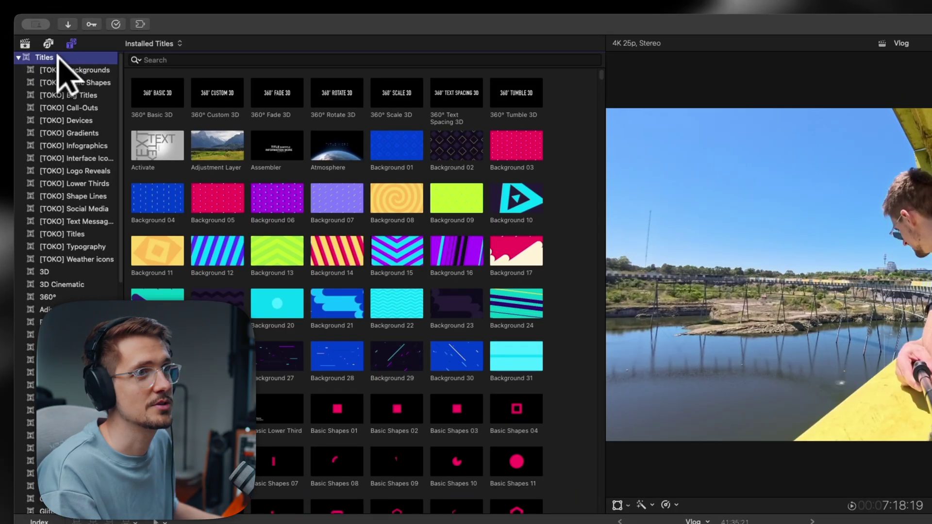
click(282, 60)
text(adjustme)
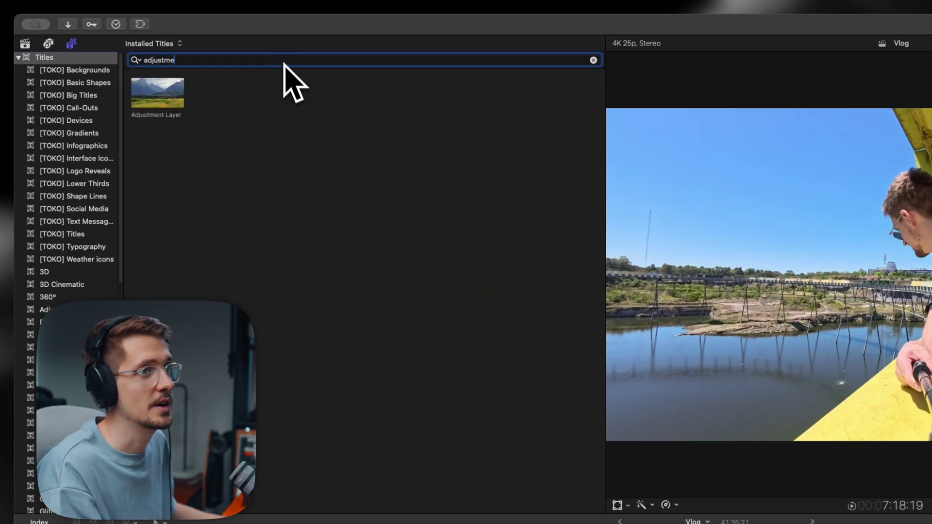
drag(169, 103, 898, 395)
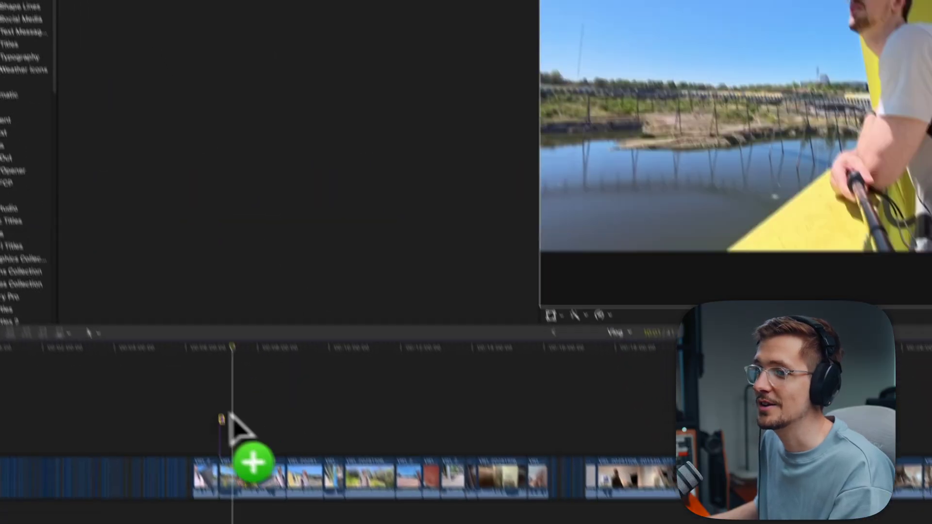
Step: Stretch the adjustment layer across the outdoor vlog clips to a length of about 3:17:21
key(super+plus)
key(super+plus)
key(super+plus)
drag(282, 347, 109, 349)
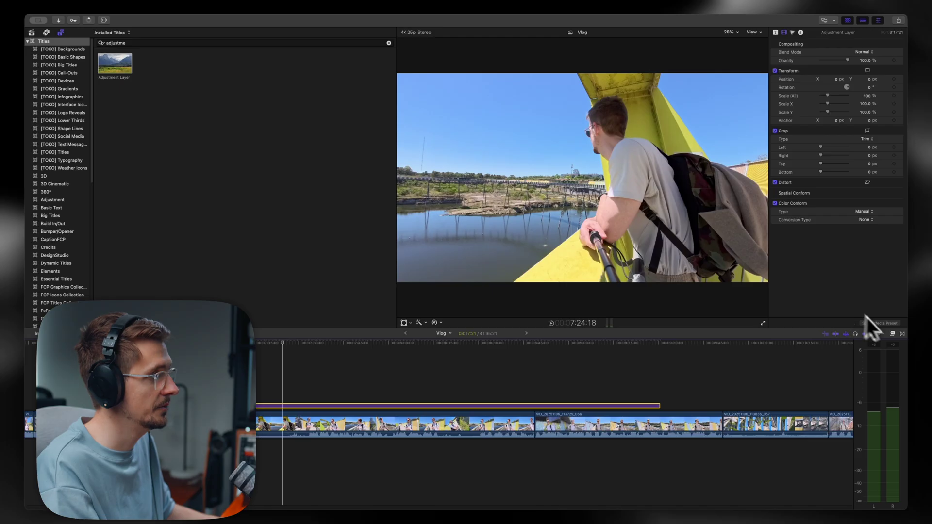
Step: Search the effects for "lut" and apply the Custom LUT effect to the adjustment layer
click(895, 332)
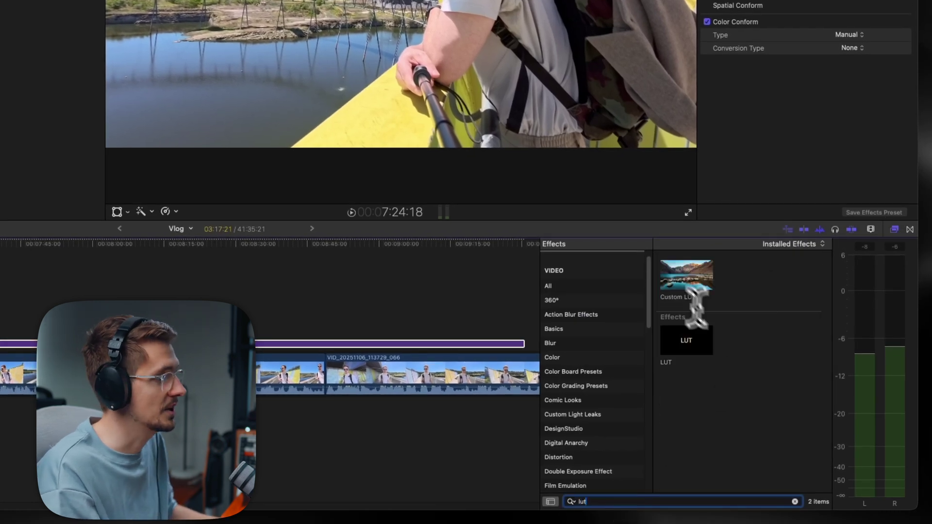
drag(690, 280, 245, 371)
drag(251, 373, 252, 373)
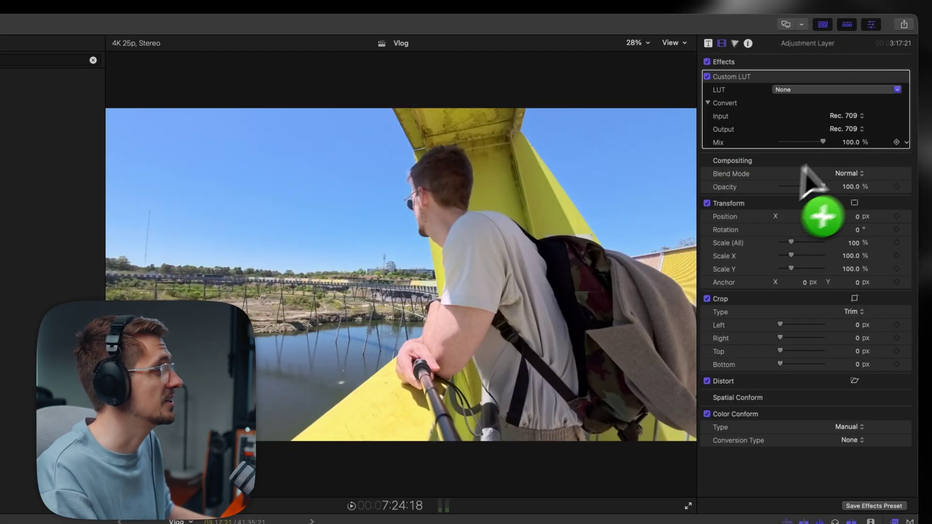
Step: Choose LUT02_Update1 for the Custom LUT and reduce its mix to about 75%
click(800, 90)
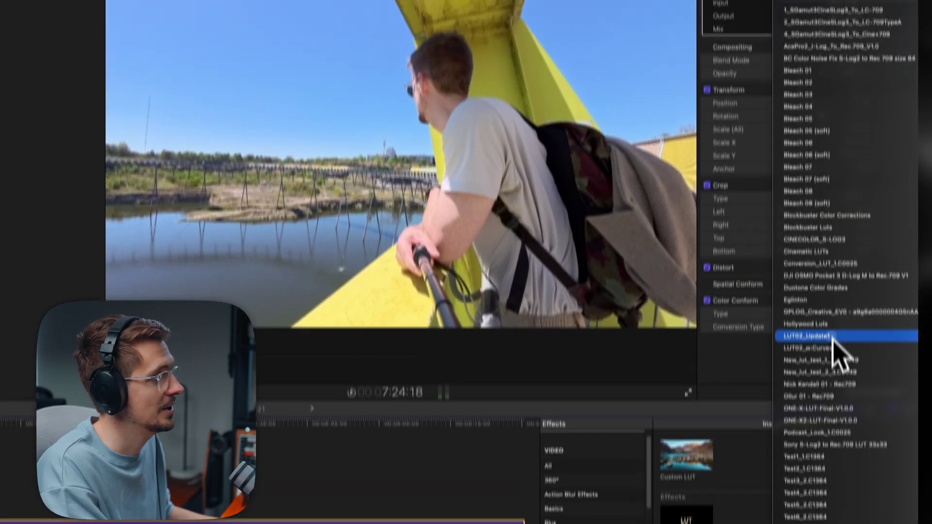
click(825, 260)
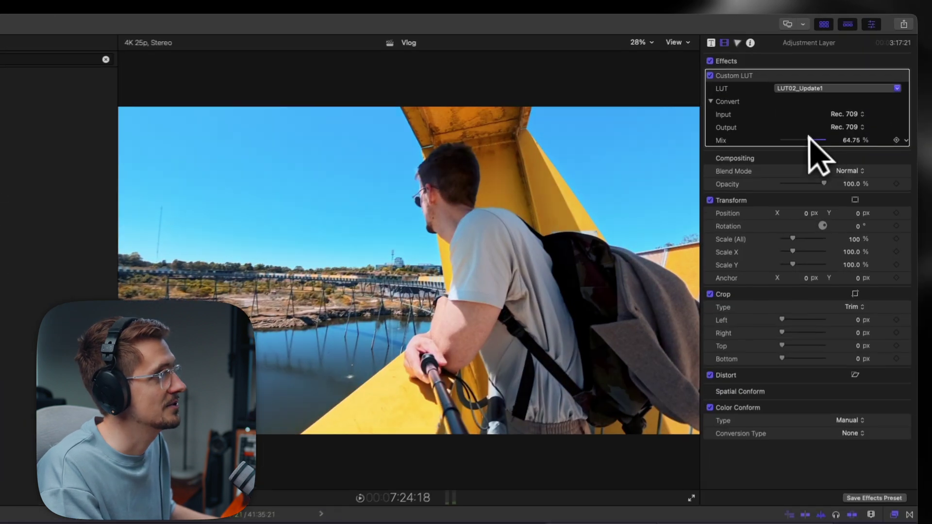
drag(837, 94, 753, 98)
drag(771, 148, 803, 144)
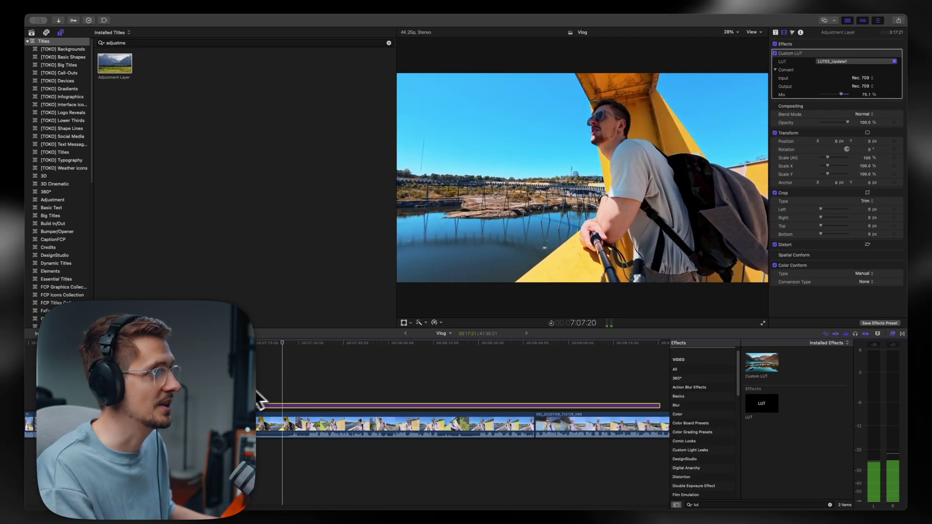
Step: Toggle the adjustment layer off and on to compare the footage with and without the LUT
click(323, 384)
key(v)
key(v)
key(v)
key(v)
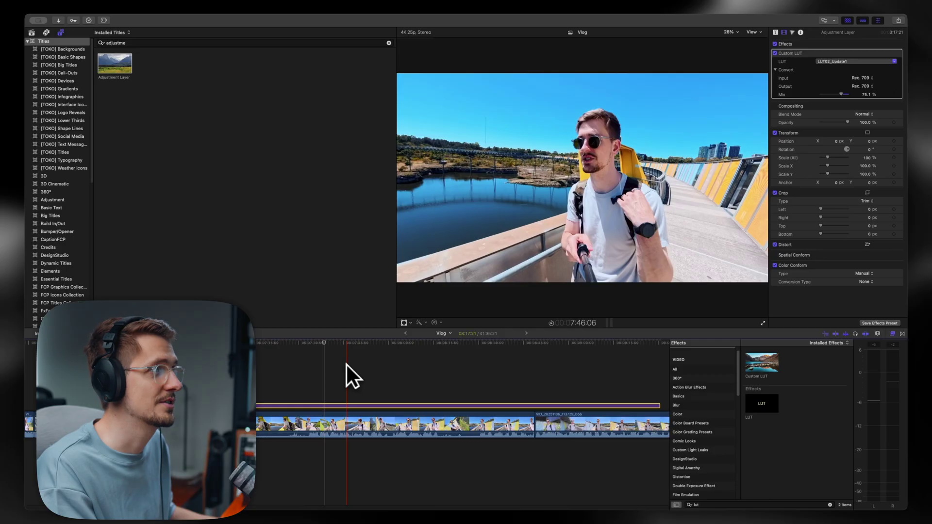
Step: Extend the adjustment layer in both directions over more clips to about 14:24:04 and toggle it to check the grade
key(super+minus)
key(super+minus)
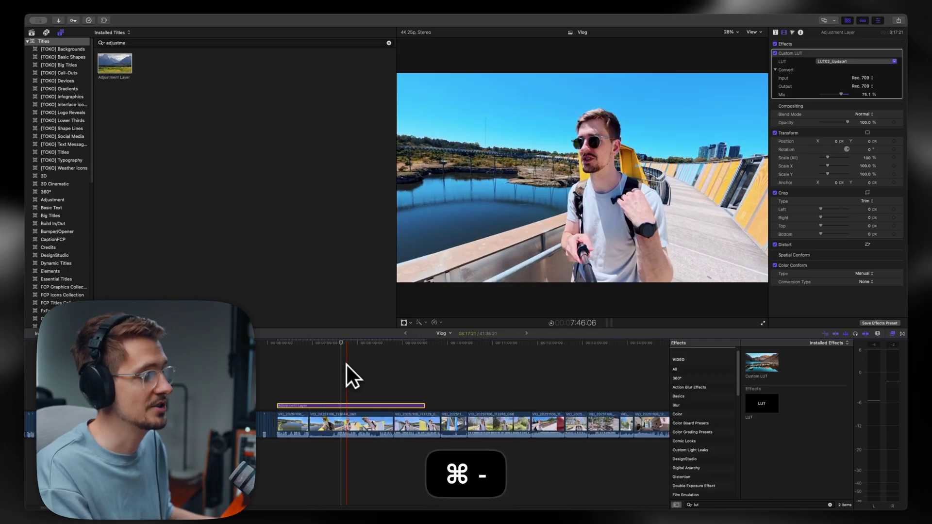
drag(278, 406, 61, 418)
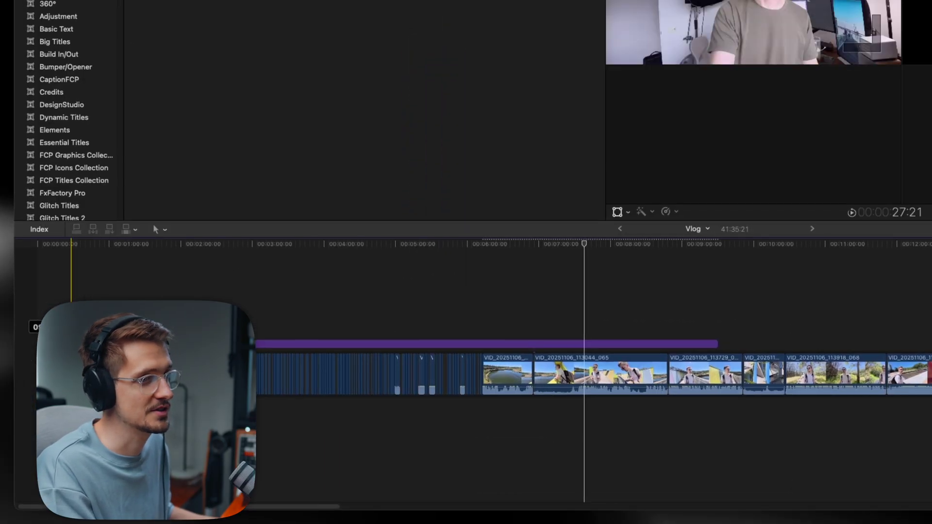
drag(71, 349, 20, 351)
drag(719, 345, 744, 378)
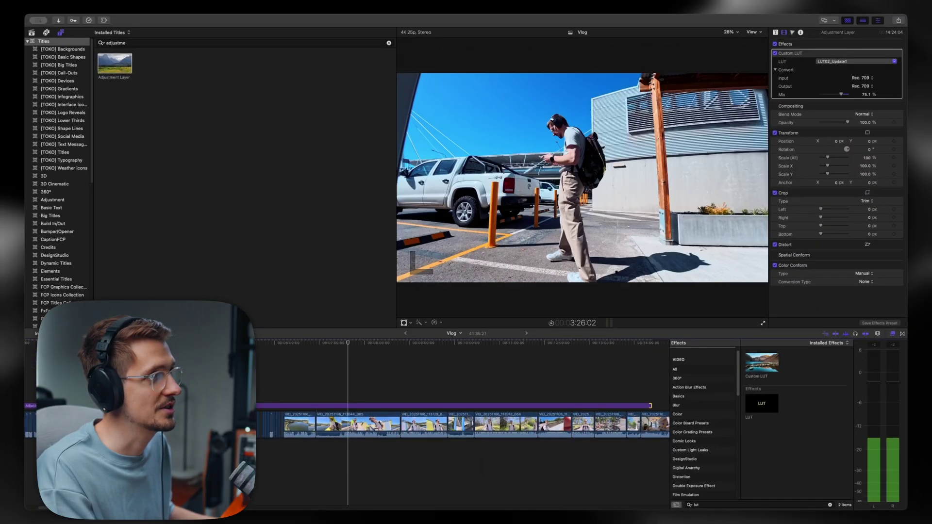
click(262, 405)
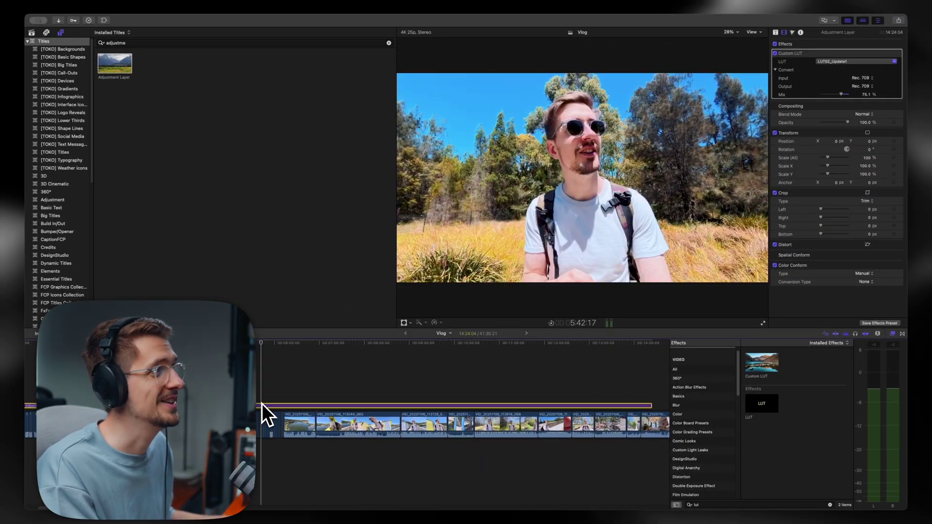
key(v)
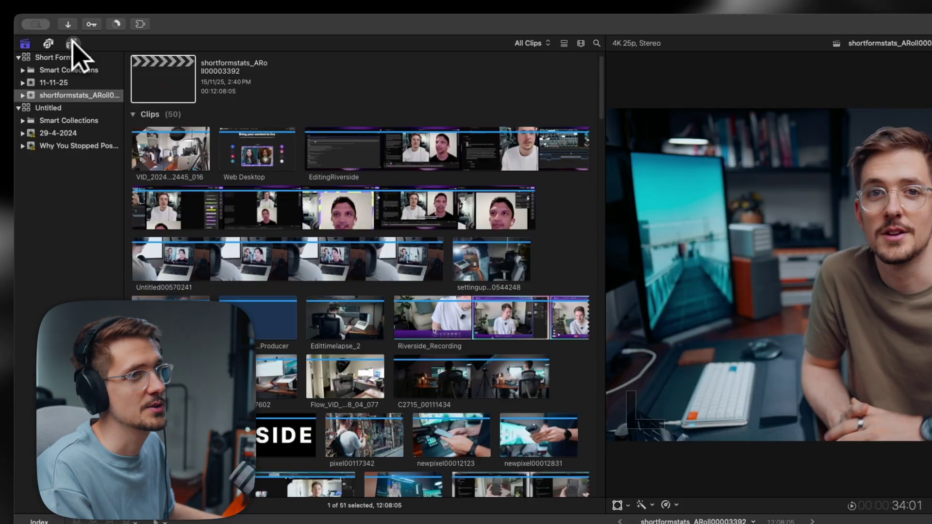
Step: Search the titles for "mcam", place mCamRig above the talking-head footage at about 34 seconds, and preview it
click(71, 43)
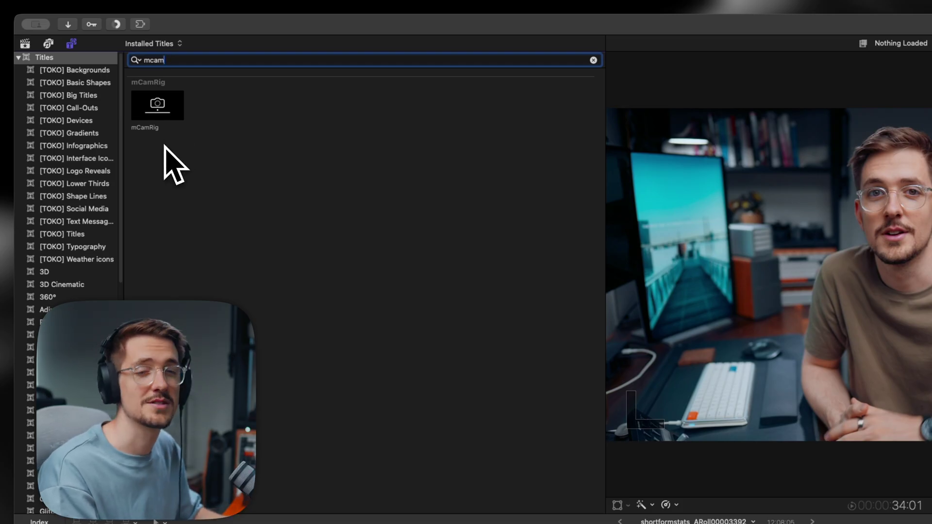
drag(158, 105, 316, 381)
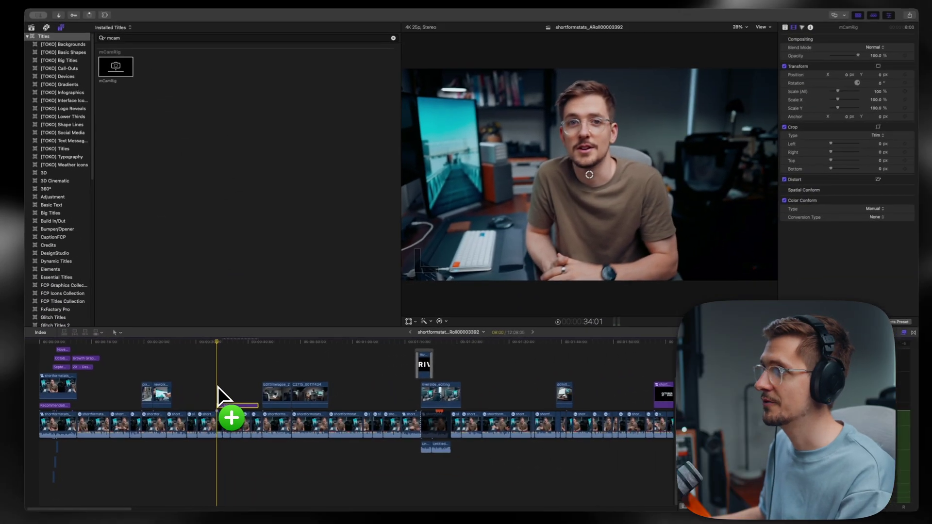
drag(217, 386, 216, 387)
key(space)
key(space)
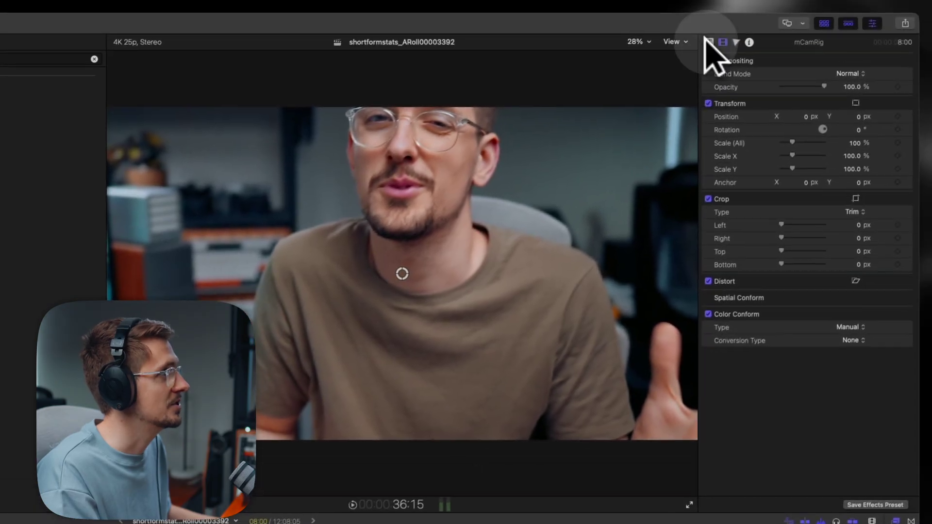
Step: Set mCamRig's camera angle of view to 54°, shift the camera's Y position to 0.09 px, and play back the camera move
click(775, 32)
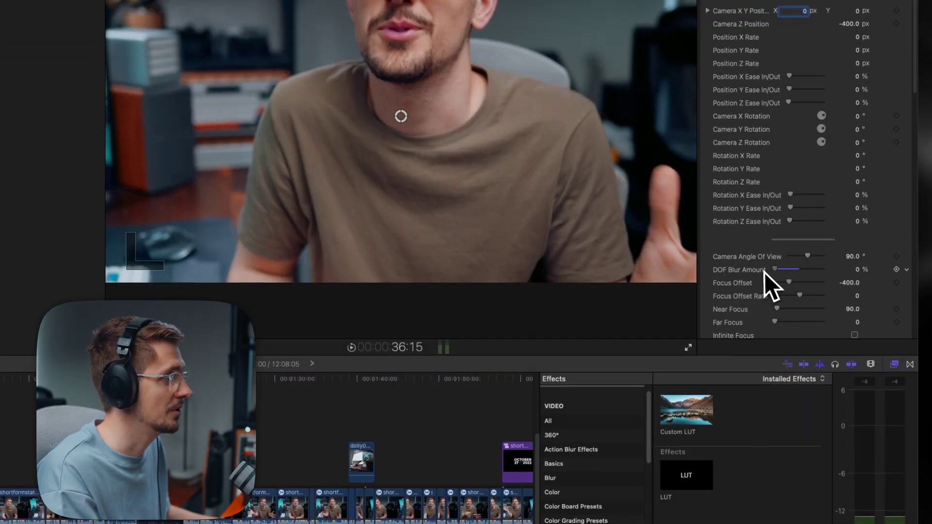
key(space)
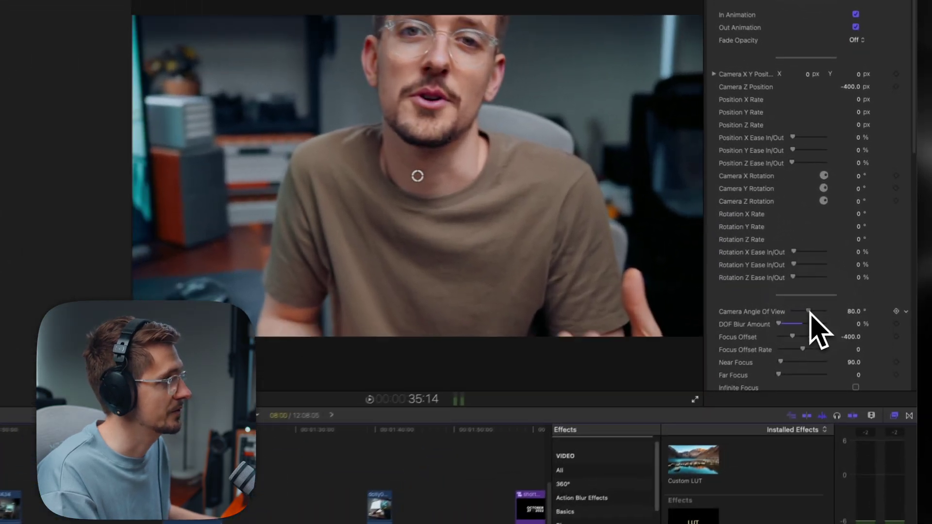
drag(838, 266, 825, 267)
drag(789, 316, 801, 316)
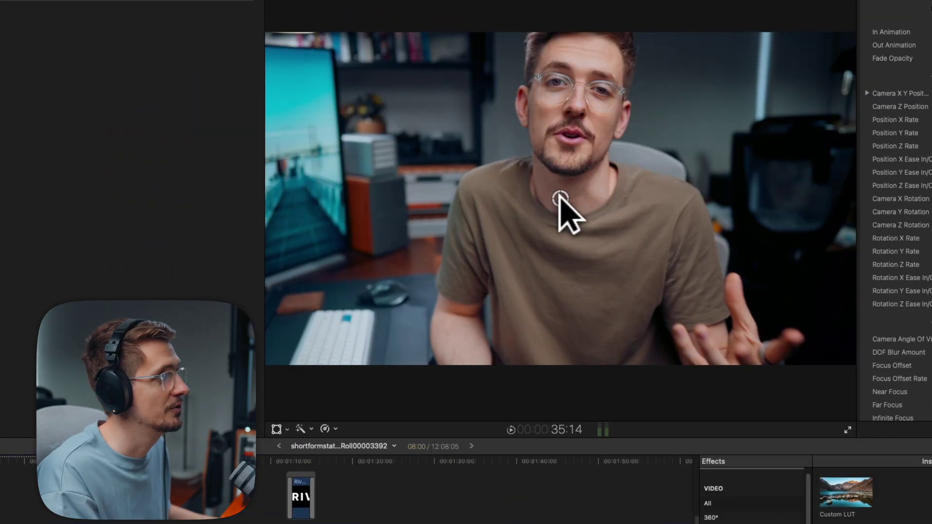
drag(401, 175, 401, 140)
drag(561, 165, 561, 169)
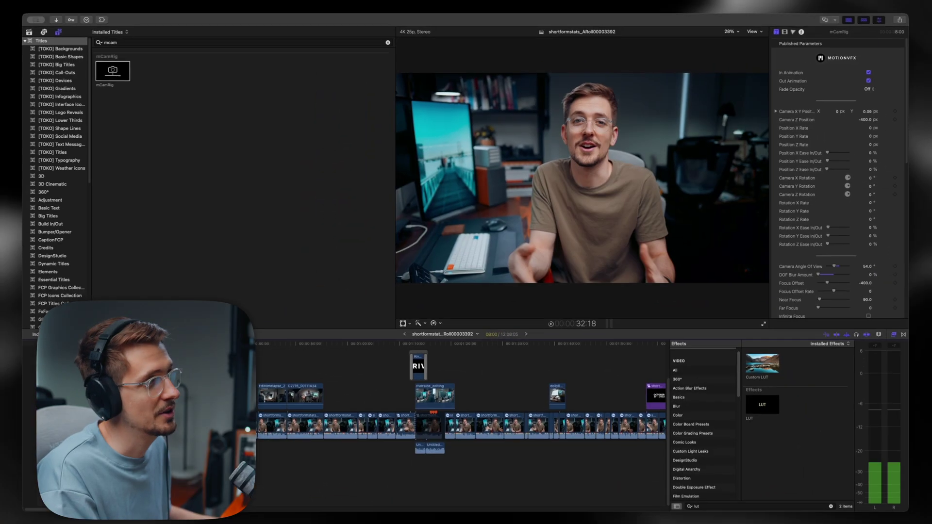
key(space)
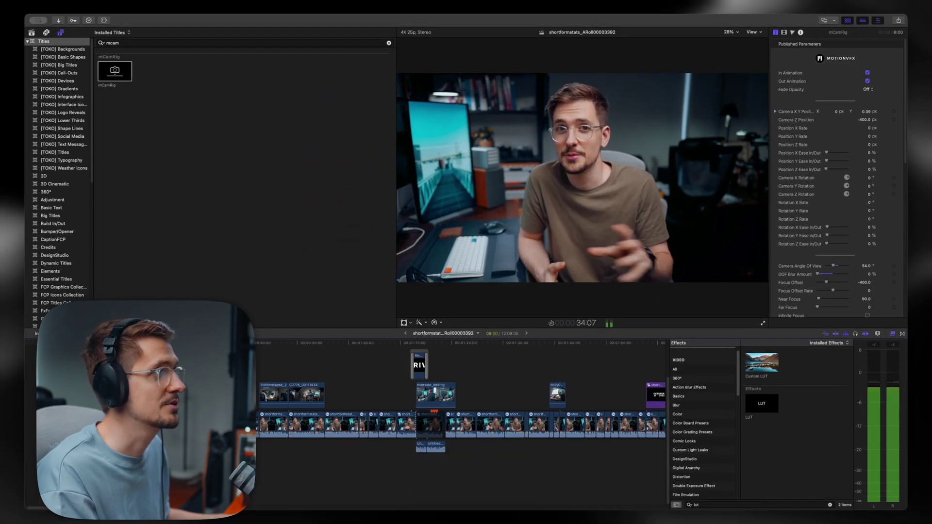
key(space)
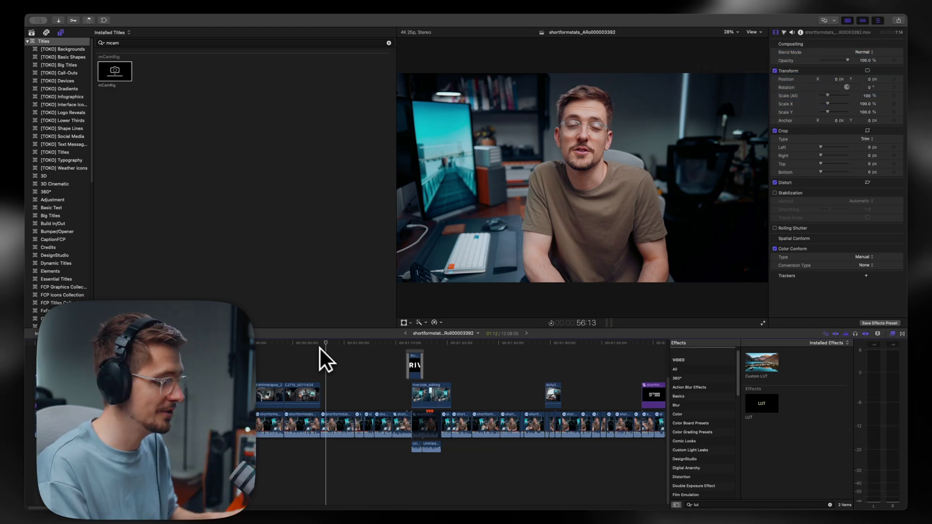
Step: Add a Basic Title near the one-minute mark, enter the creator's name with "Video!", and move the text to the lower centre of the frame
key(ctrl+t)
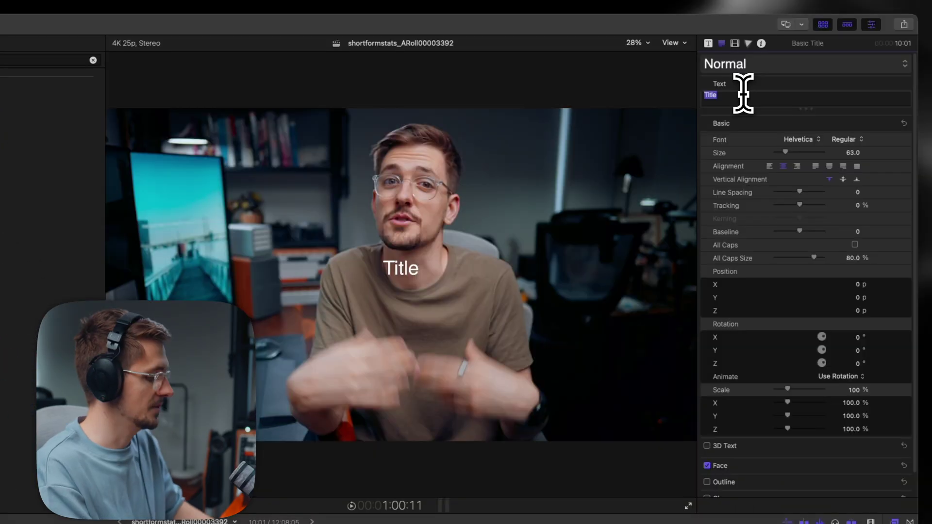
text(Video!)
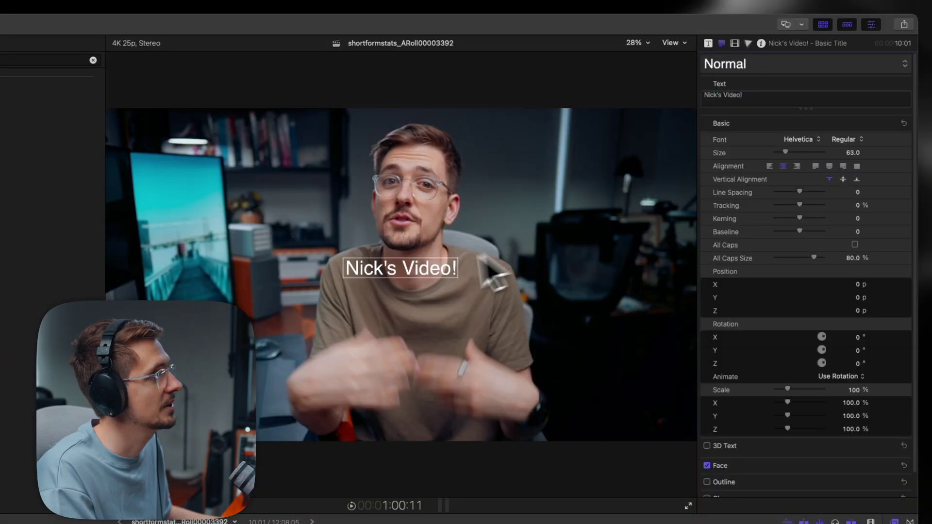
drag(422, 267, 416, 370)
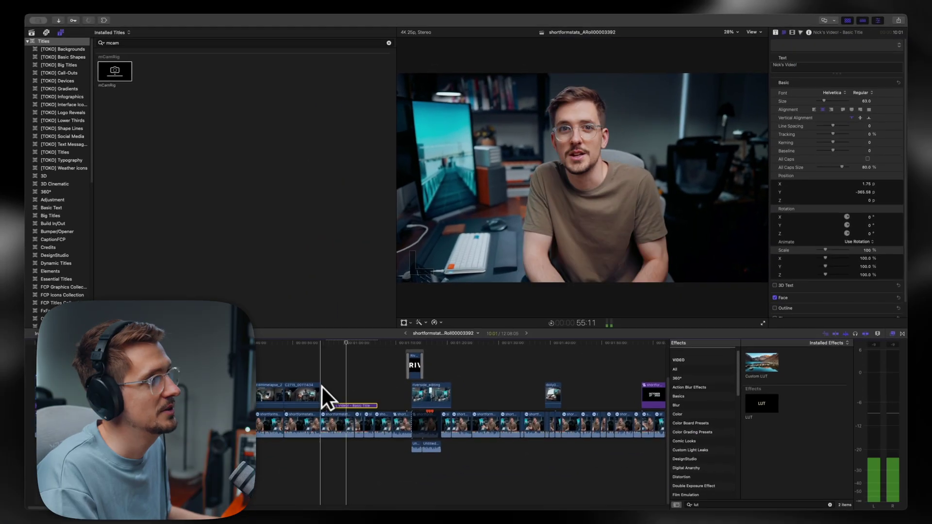
key(space)
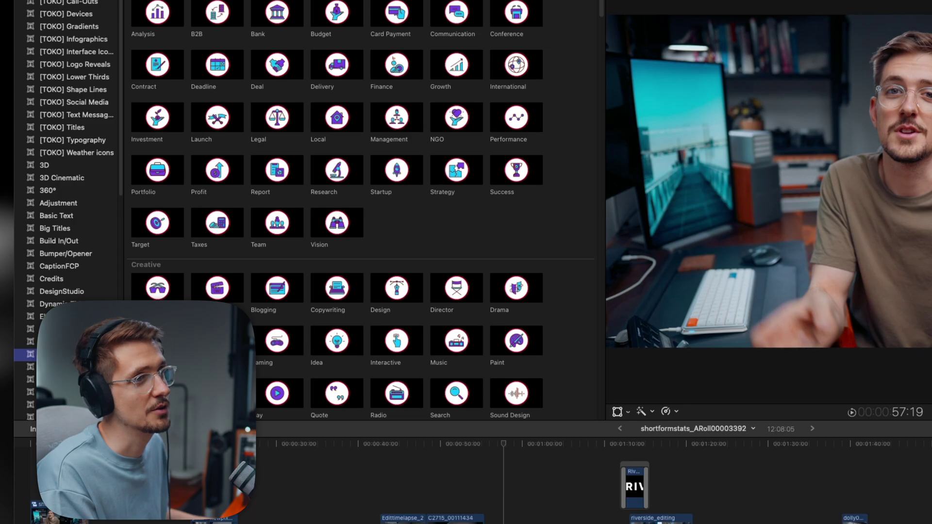
Step: Browse the FCP Titles Collection and preview the Min 18 minimal title
click(58, 367)
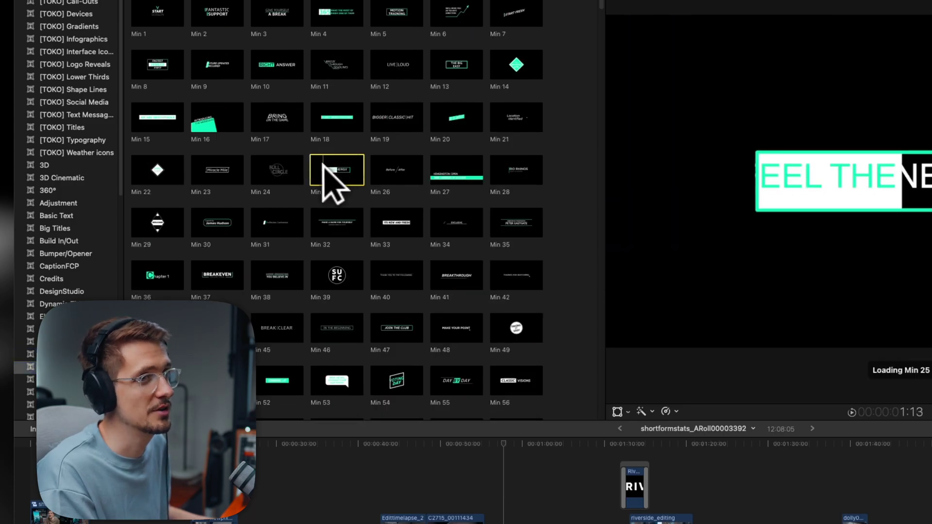
click(326, 114)
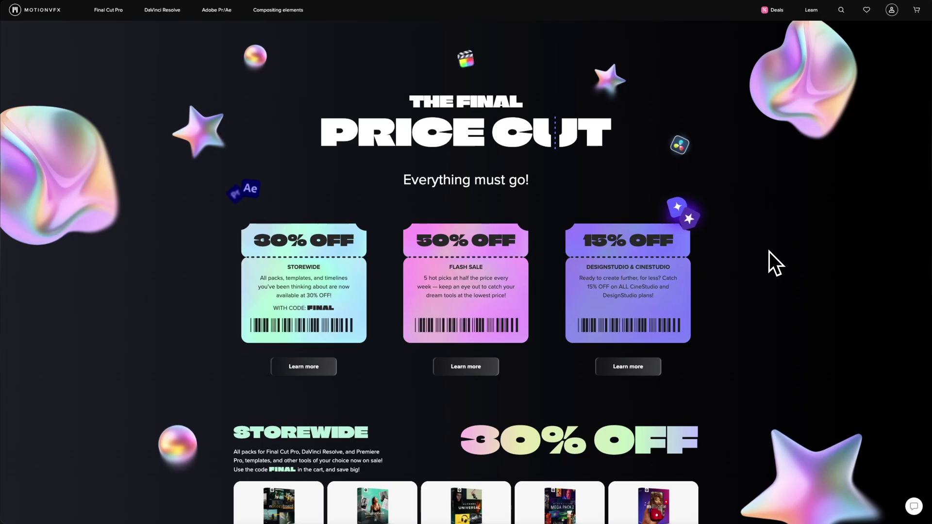
Step: Switch to the MotionVFX website and review the storewide and flash sale offers
scroll(769, 251, down, 5)
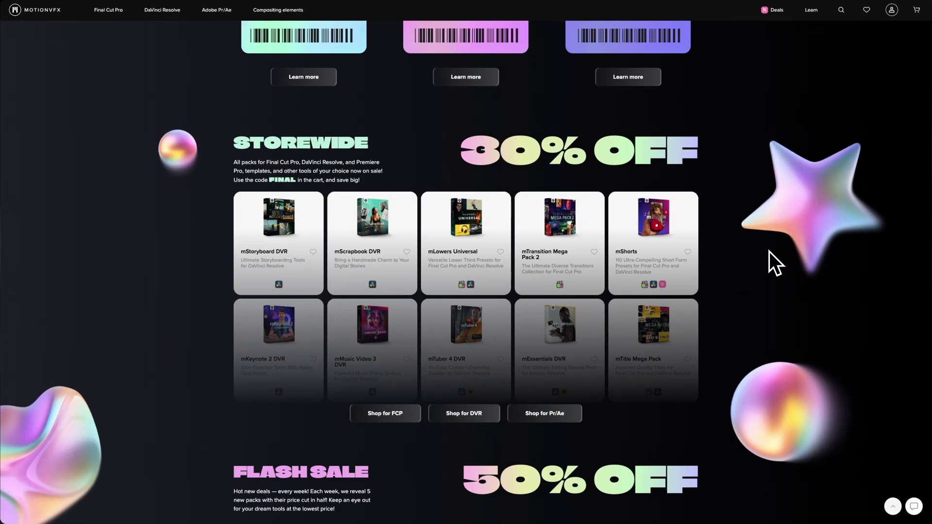
scroll(769, 251, down, 5)
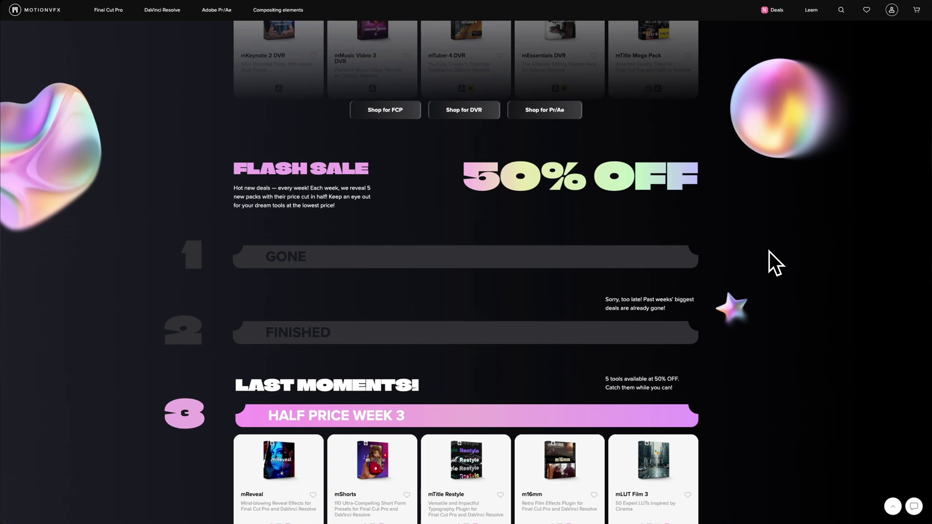
scroll(768, 252, down, 5)
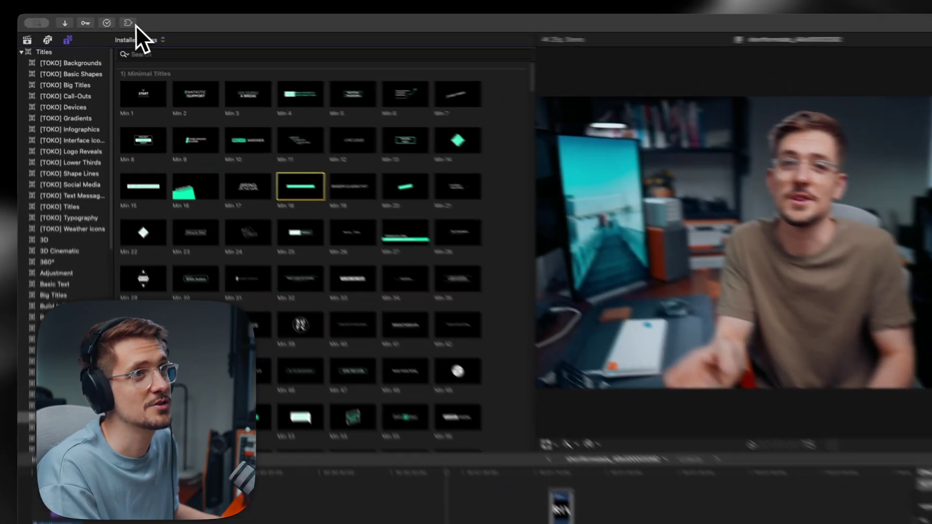
Step: Return to Final Cut Pro, open mExtension, and browse its template collections and installed library elements
click(103, 20)
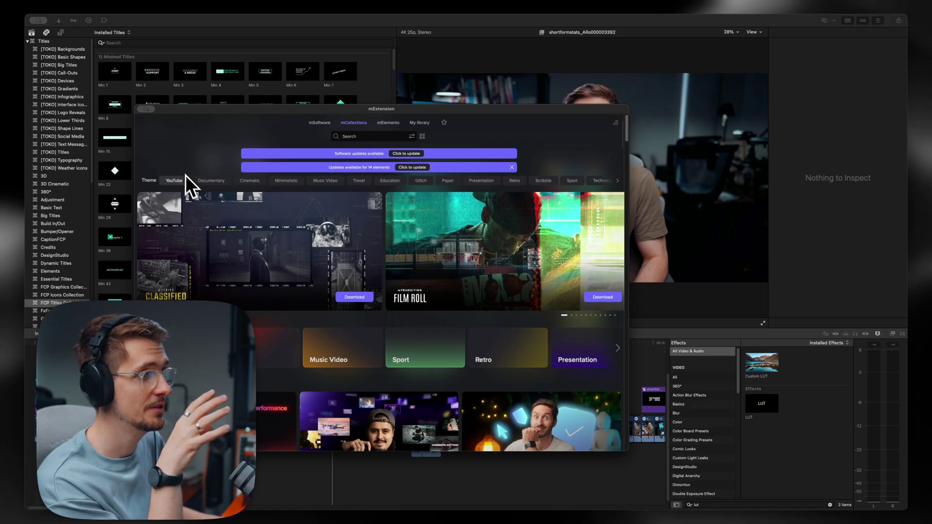
scroll(353, 212, down, 10)
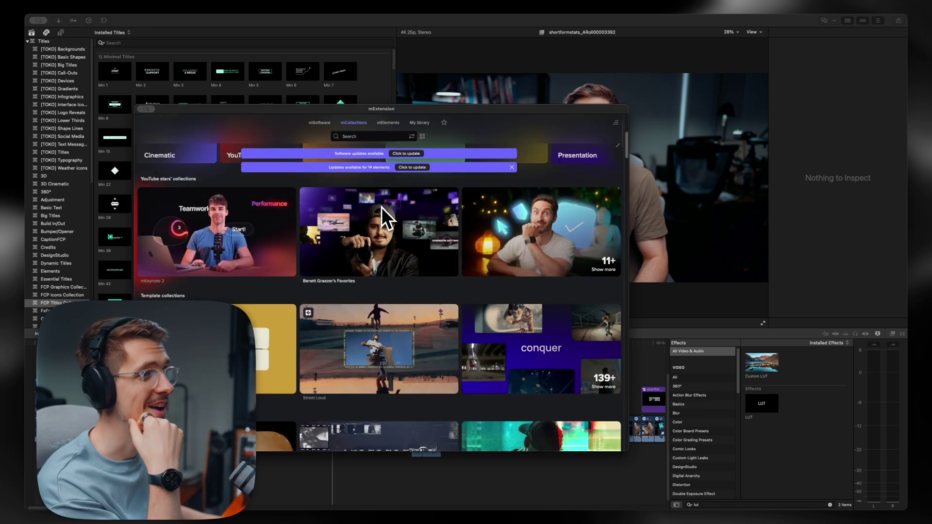
scroll(473, 252, up, 8)
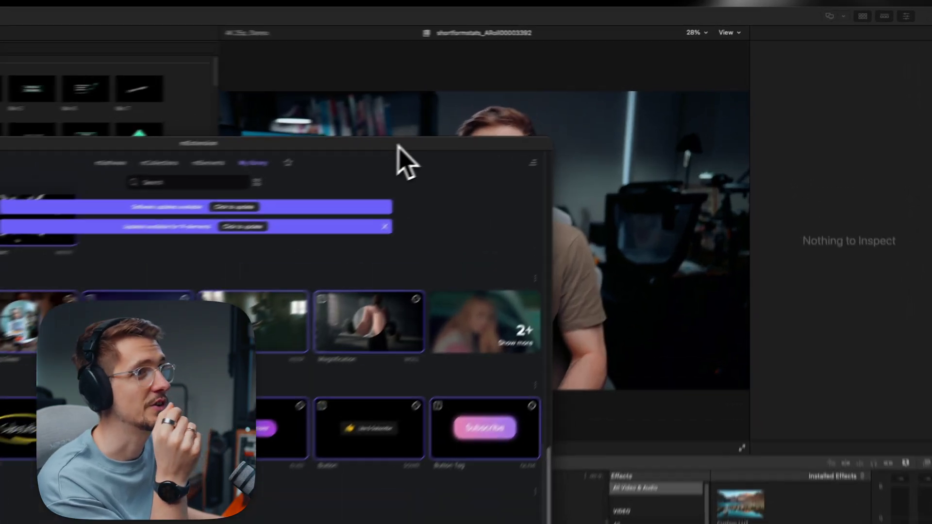
Step: Place the "Learn more" Call-to-action from mExtension's library above the talking-head clip near 58 seconds, close mExtension, and preview the title
drag(518, 111, 770, 46)
drag(671, 244, 439, 397)
drag(340, 444, 342, 446)
mouse_move(311, 63)
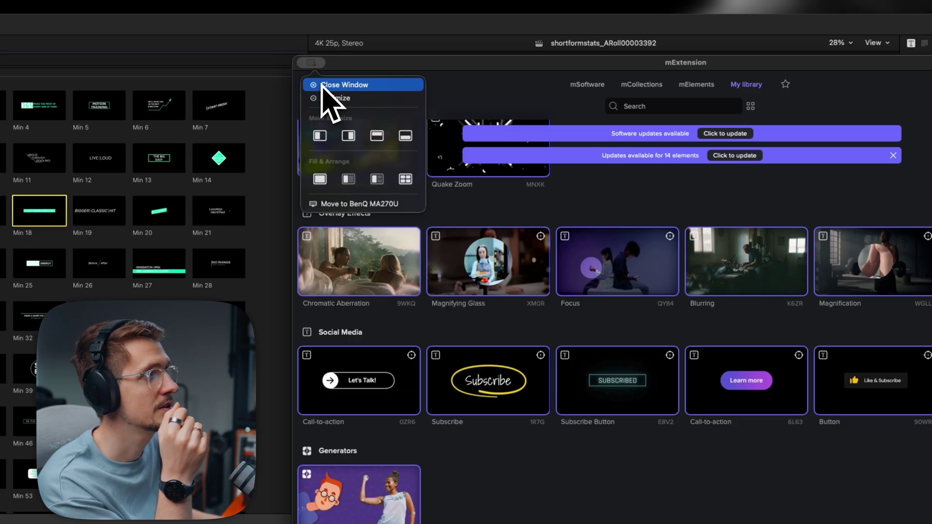
click(335, 85)
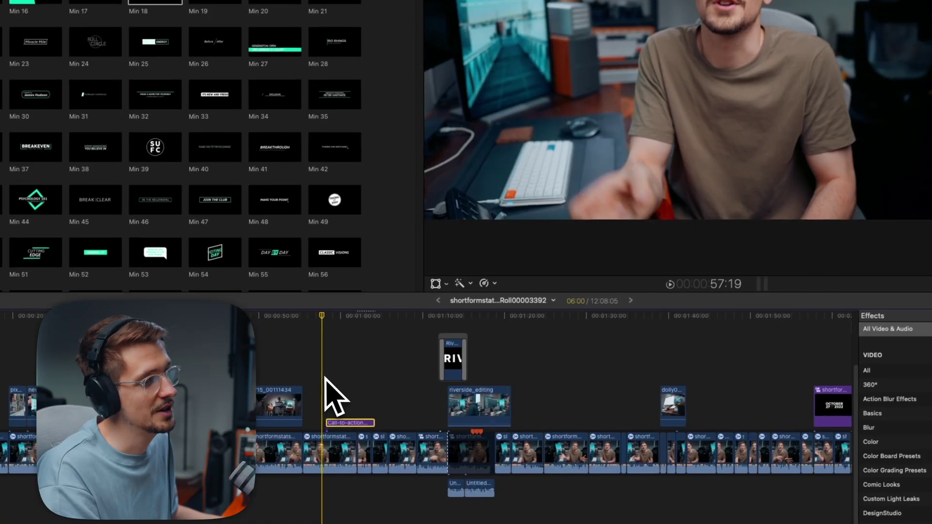
key(space)
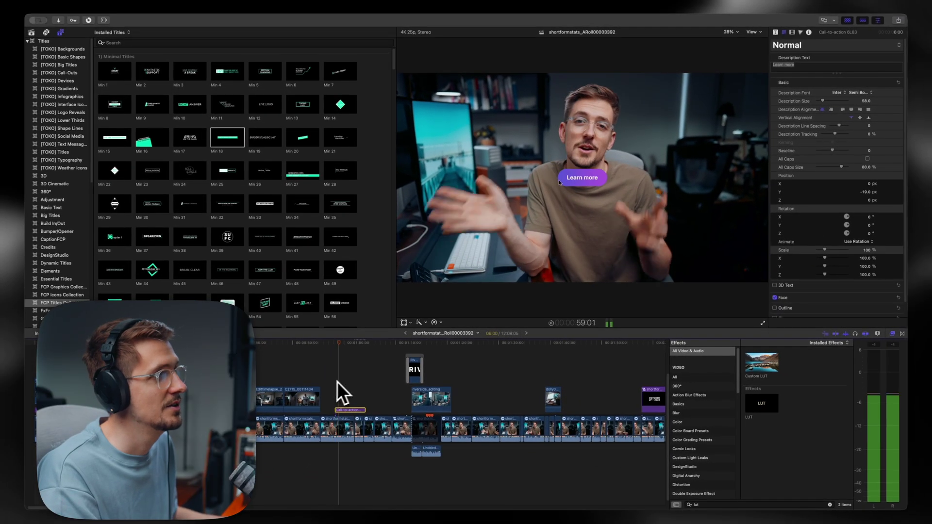
Step: Try moving the "Learn more" call-to-action title within the frame and look through its text settings
key(space)
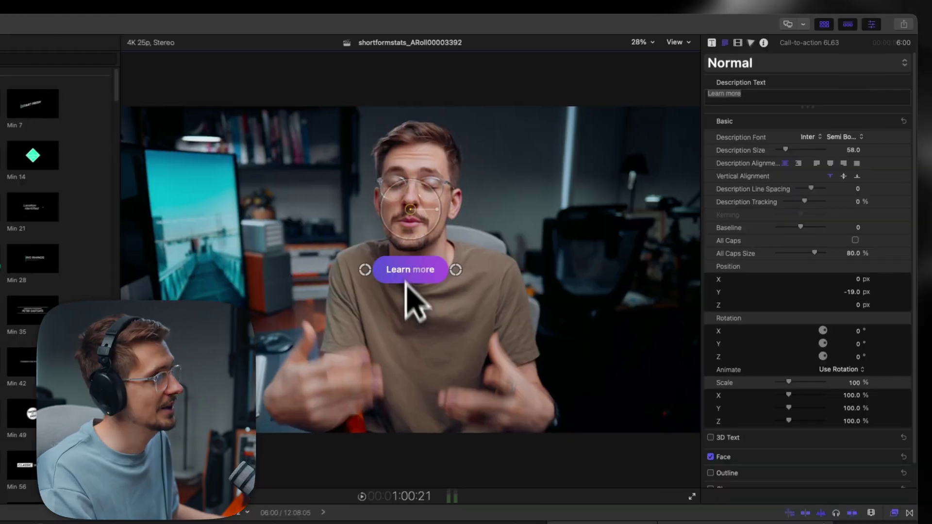
drag(582, 139, 582, 207)
click(775, 33)
scroll(811, 333, down, 15)
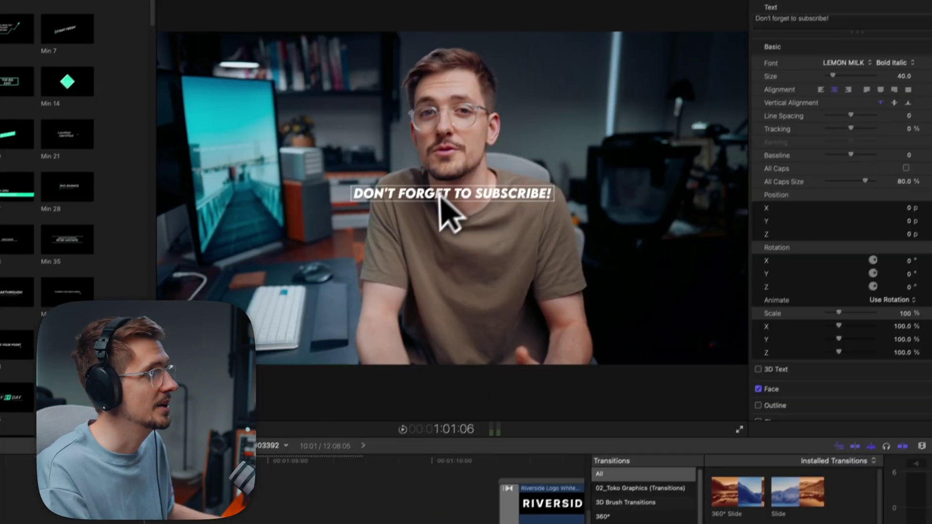
Step: Move the "Don't forget to subscribe!" title to the frame's lower-right corner, about X 546 and Y -476, and preview it
drag(395, 275, 546, 411)
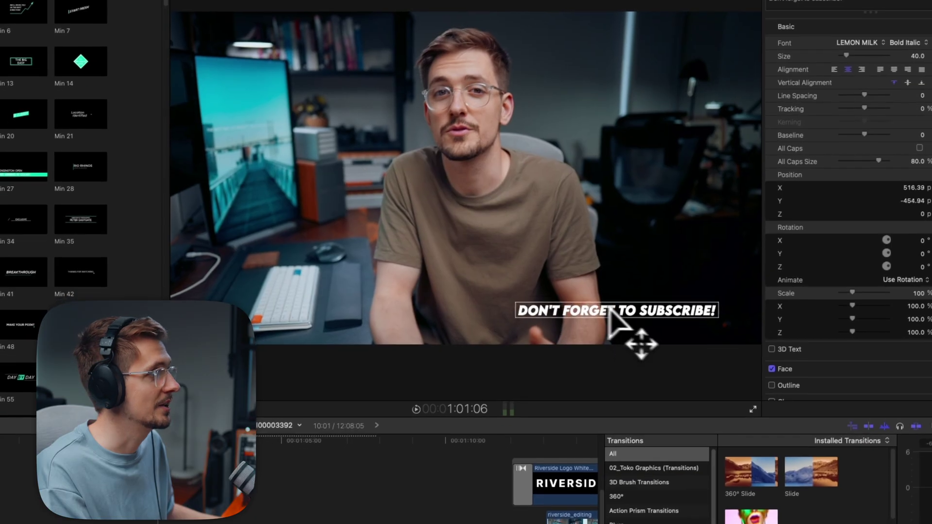
drag(627, 313, 623, 315)
click(332, 370)
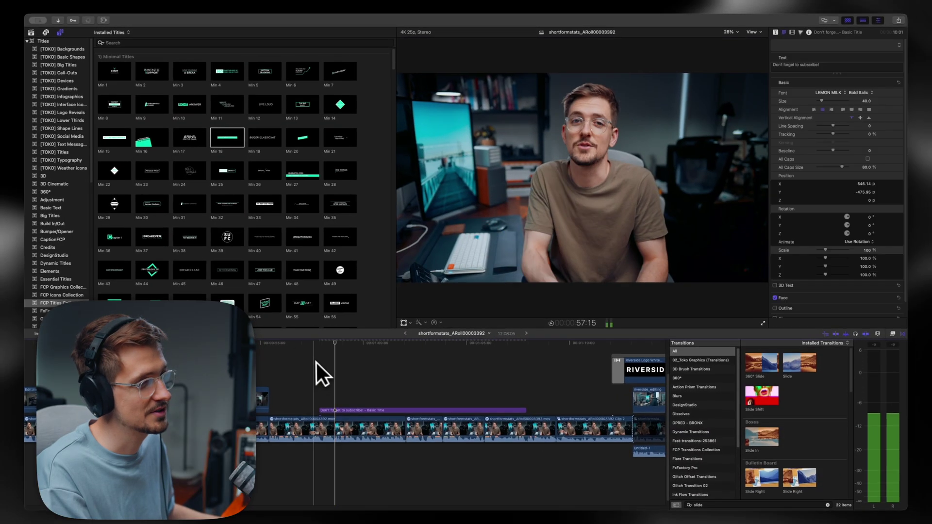
key(space)
key(space)
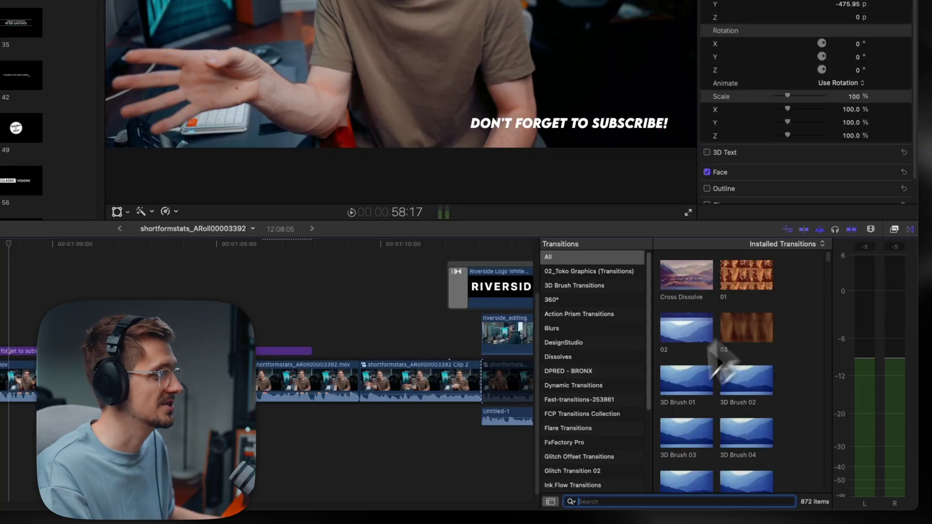
Step: Find the Slide transition, apply it to the "Don't forget to subscribe!" title, and play back the animation
text(ide)
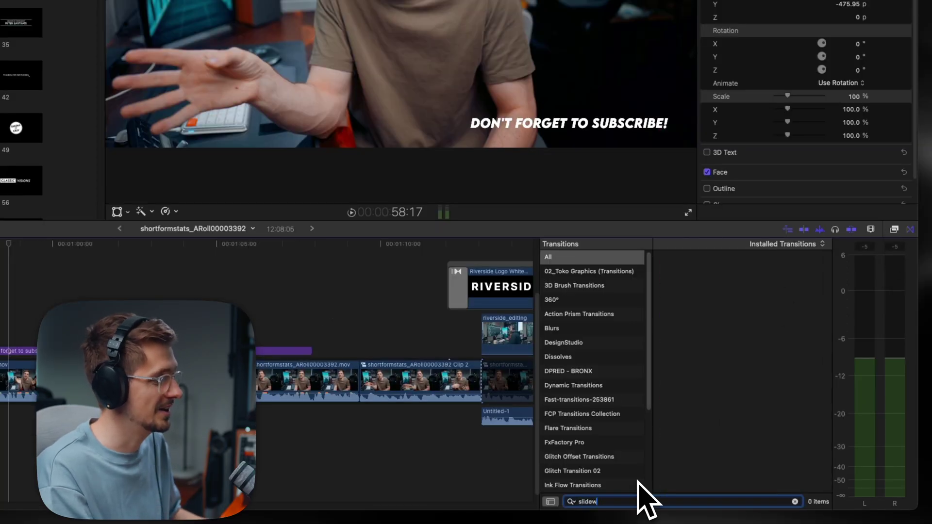
drag(767, 276, 31, 356)
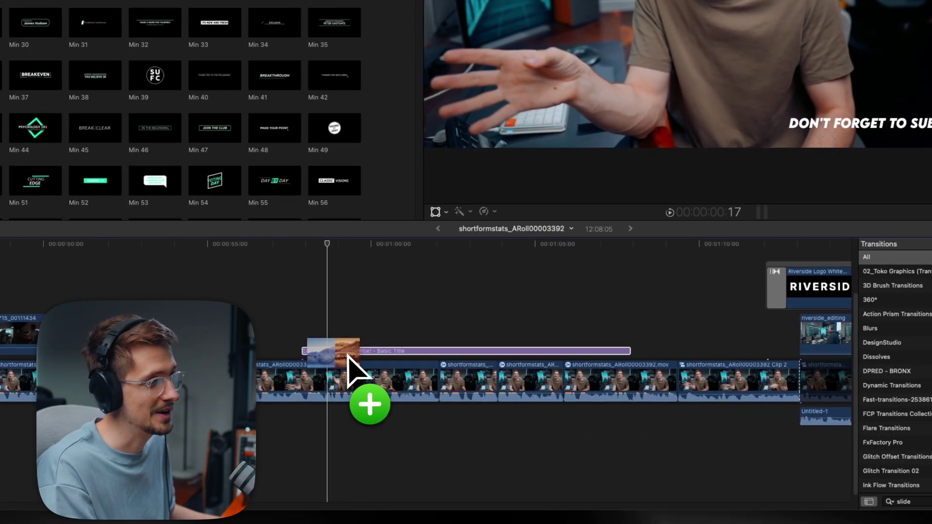
drag(347, 355, 337, 363)
key(space)
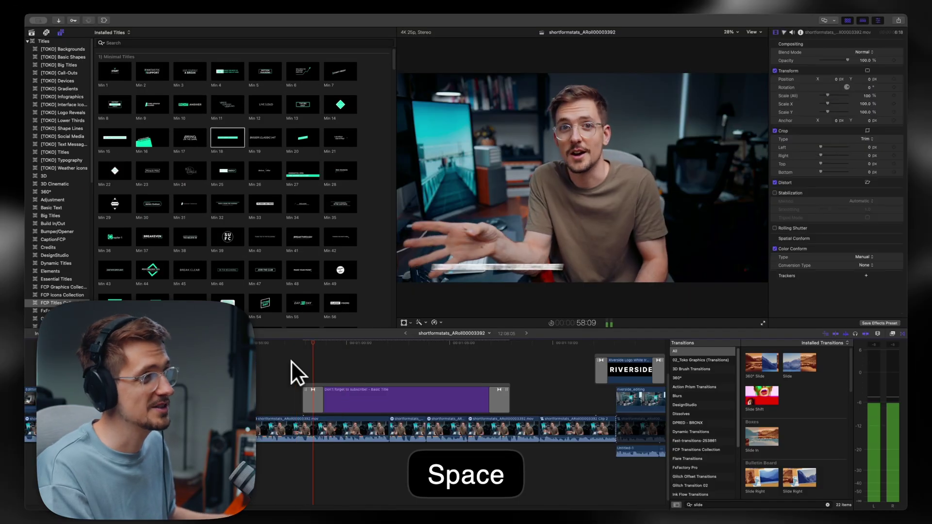
key(space)
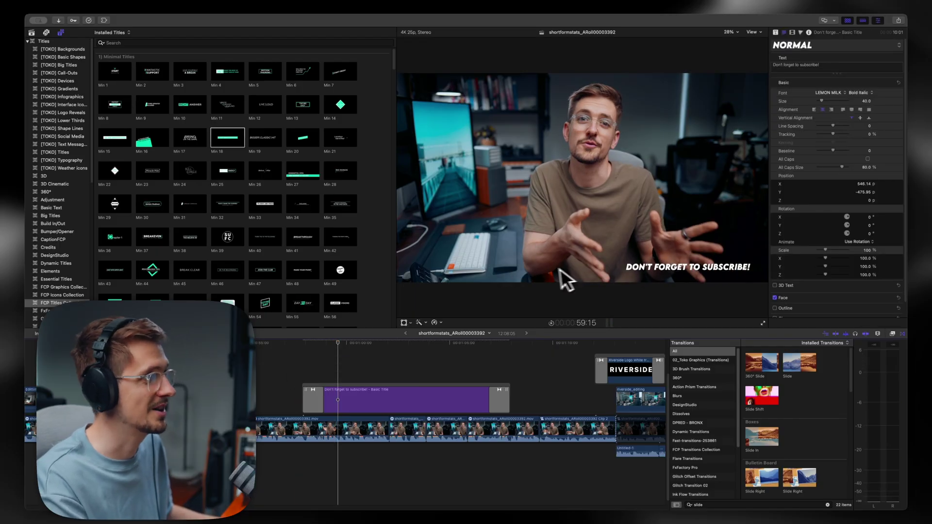
Step: Set the direction of the title's opening Slide transition to Left and preview it
click(313, 402)
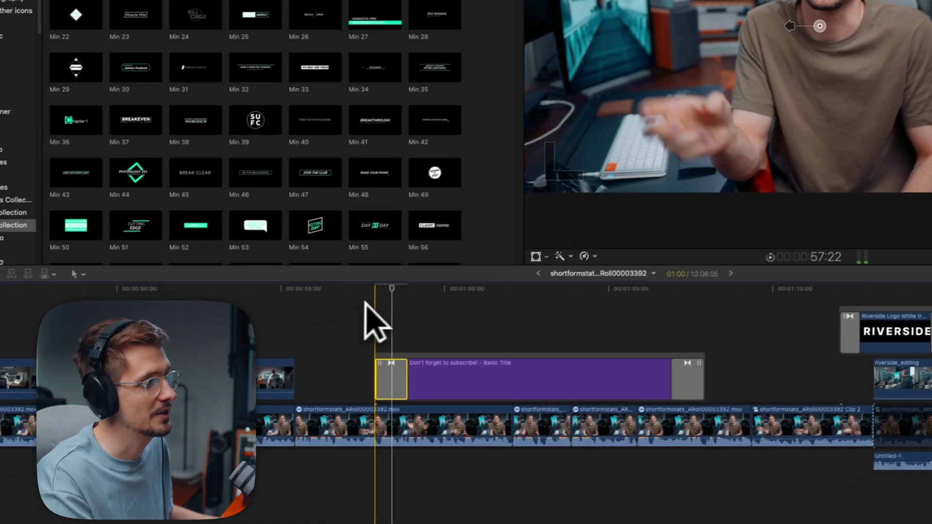
key(space)
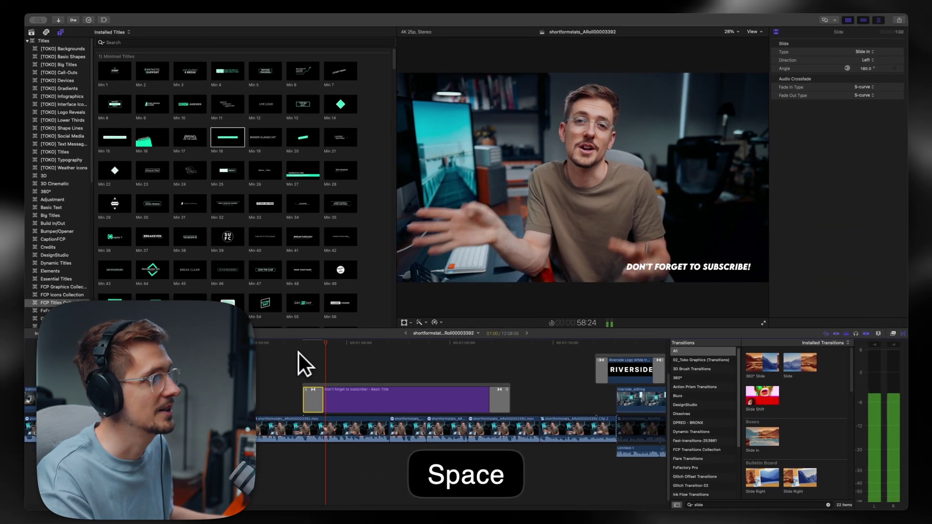
key(space)
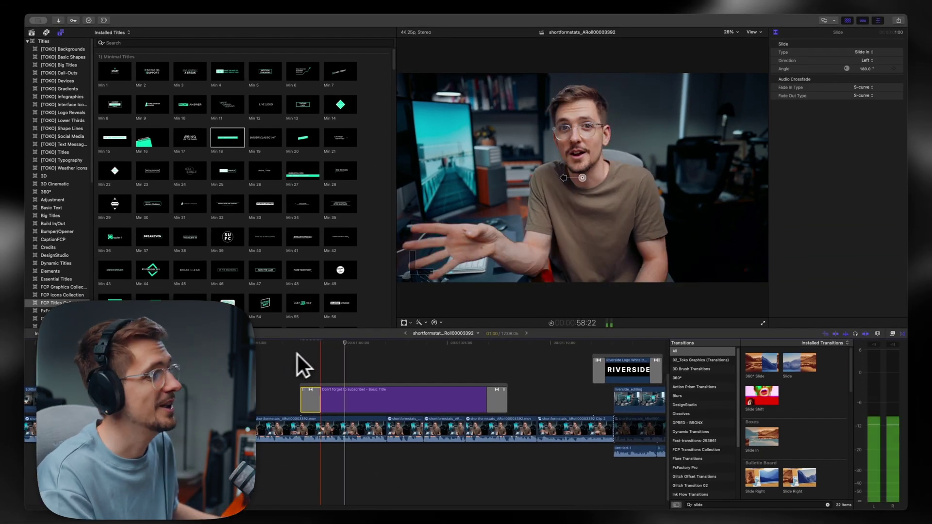
key(space)
key(space)
Step: Set the direction of the title's opening Slide transition to Up and preview it
click(867, 60)
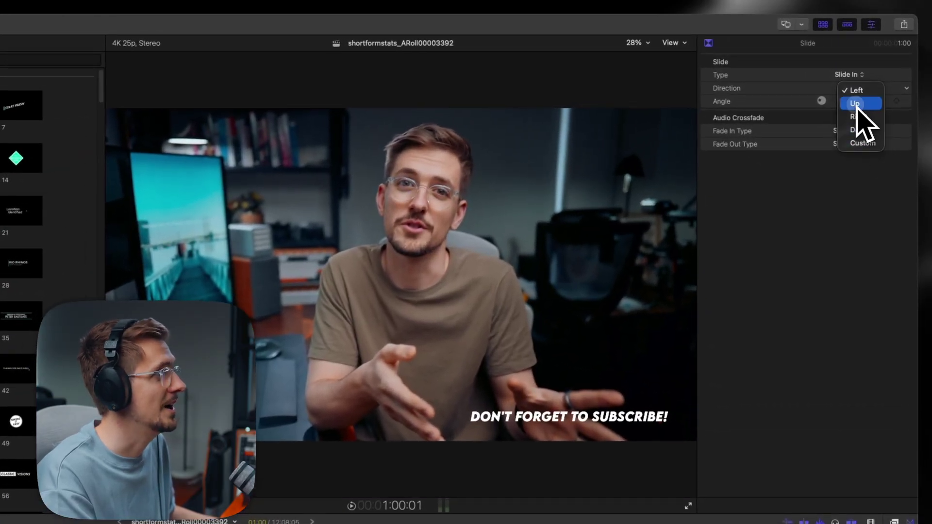
click(857, 104)
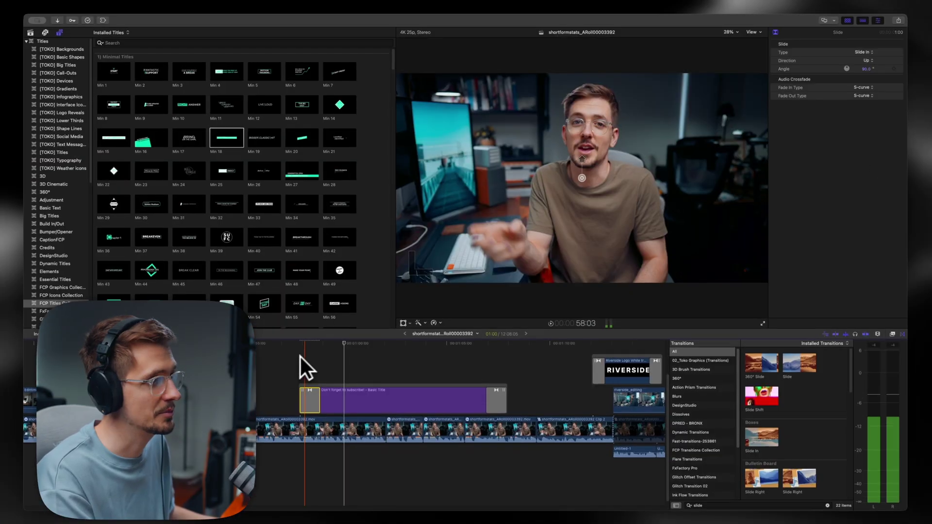
key(space)
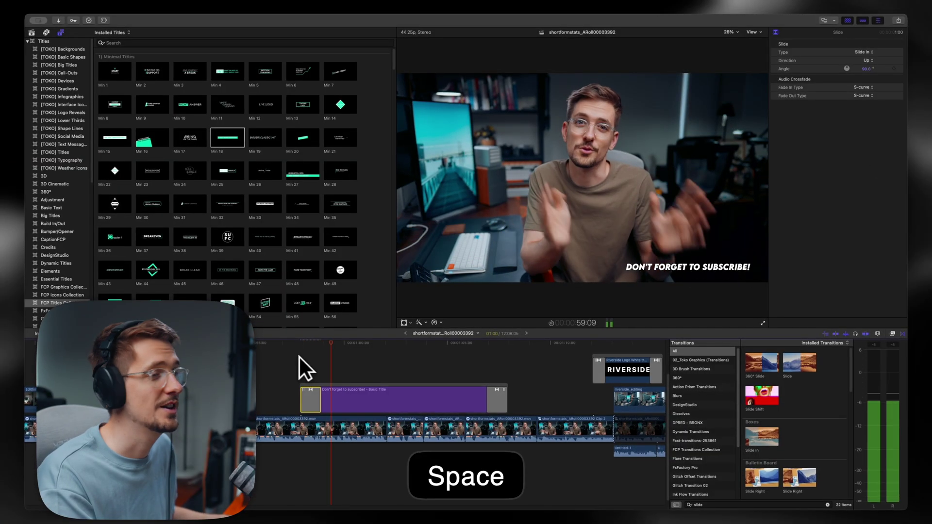
key(space)
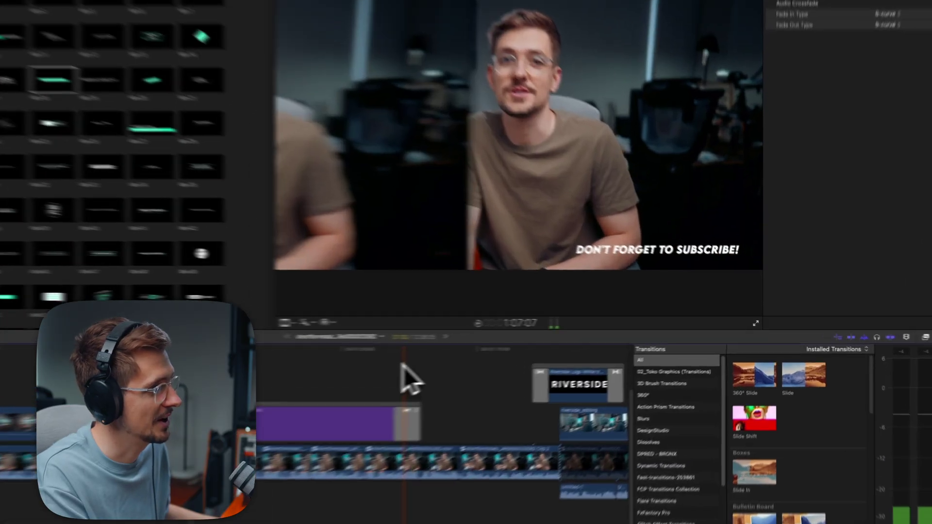
Step: Set the title's closing Slide transition to type Slide Out with direction Down and preview it
click(494, 400)
click(857, 35)
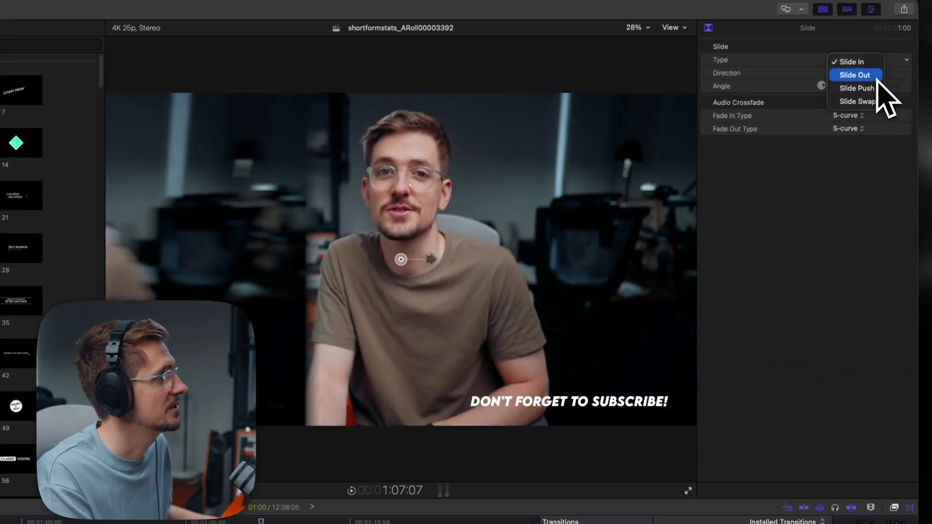
click(875, 76)
click(860, 74)
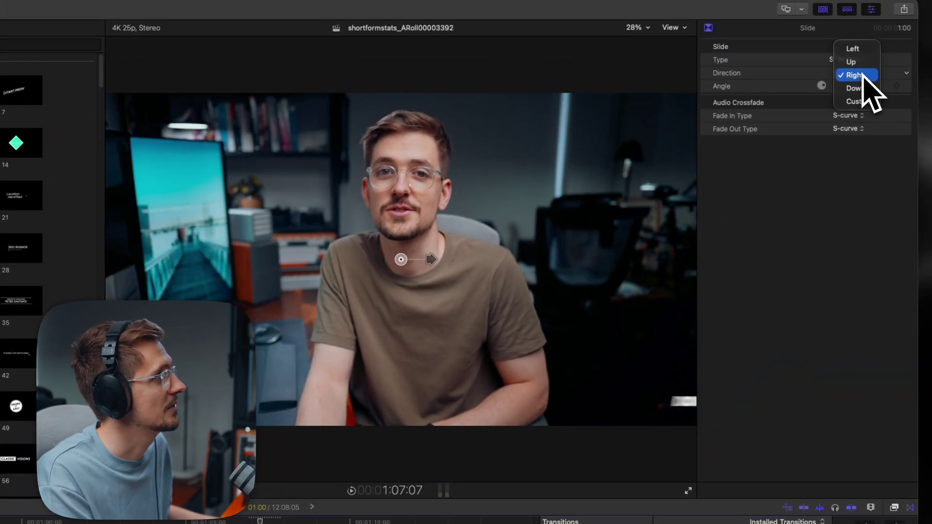
click(863, 89)
key(space)
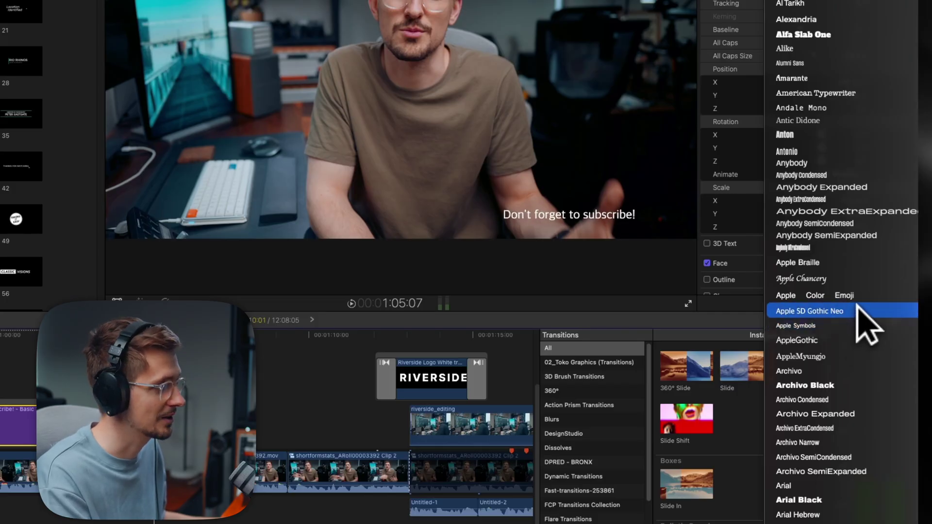
Step: Browse the installed fonts for the title, then switch to dafont.com and look through its recent fonts and Script category
scroll(857, 306, down, 15)
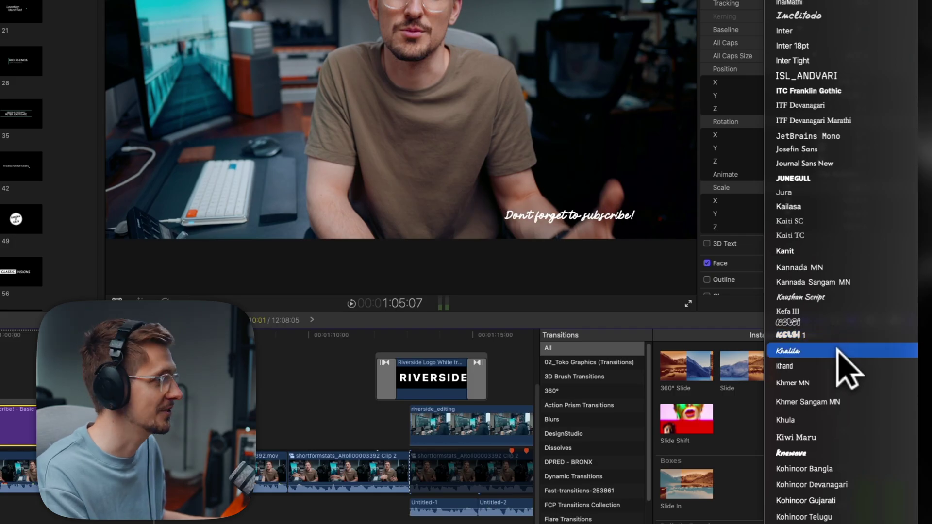
scroll(847, 369, down, 10)
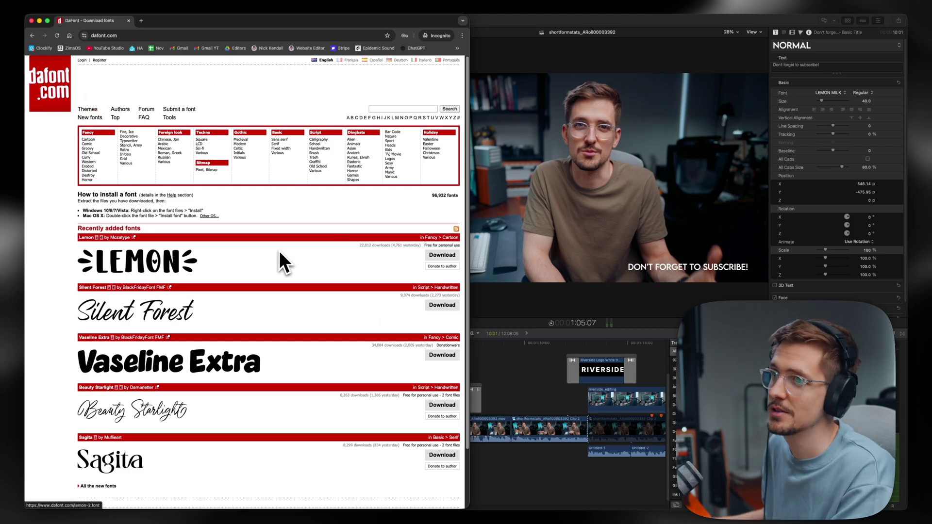
scroll(280, 252, down, 3)
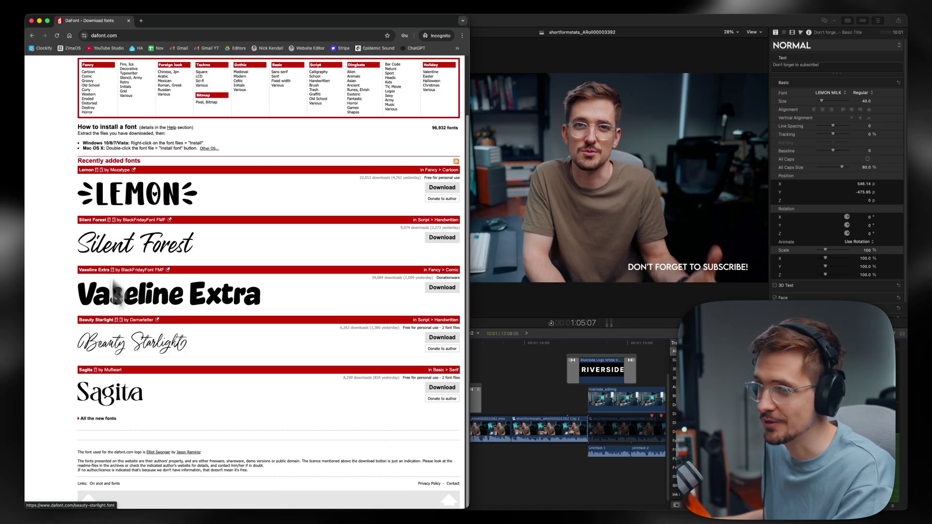
scroll(145, 330, up, 3)
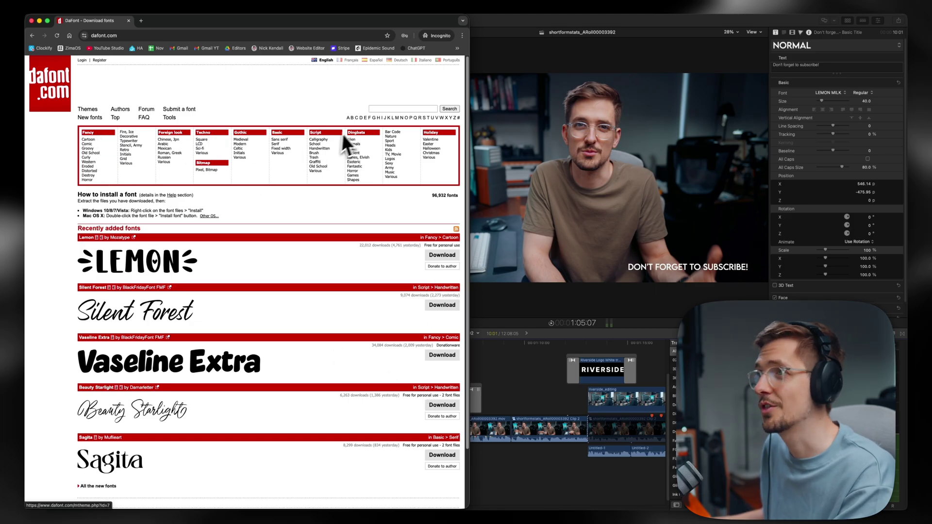
click(320, 148)
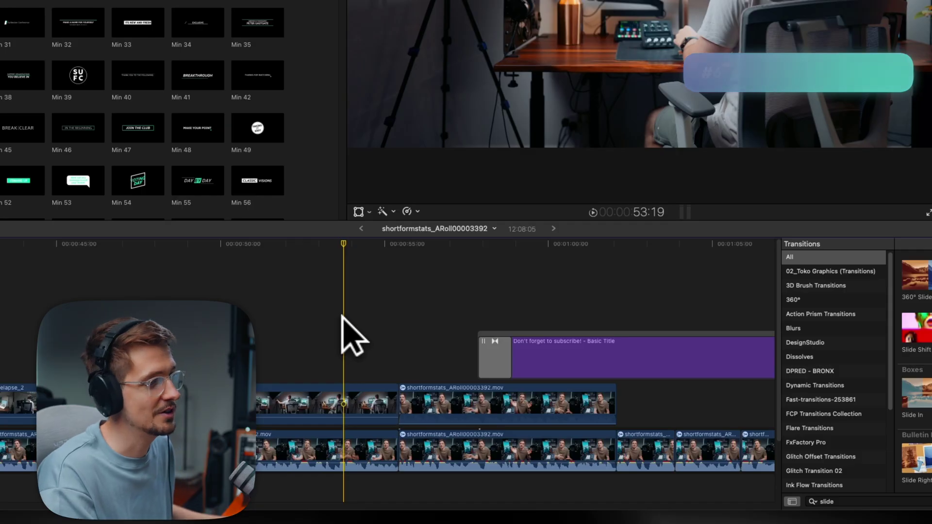
Step: Try dissolve transitions on the two connected clips that meet near 55 seconds, preview them, and undo the addition
drag(386, 354, 419, 411)
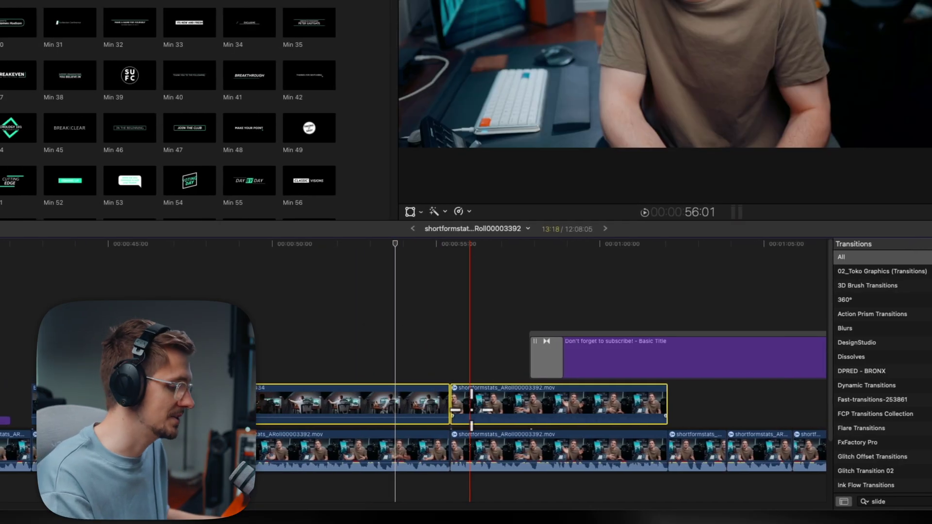
key(space)
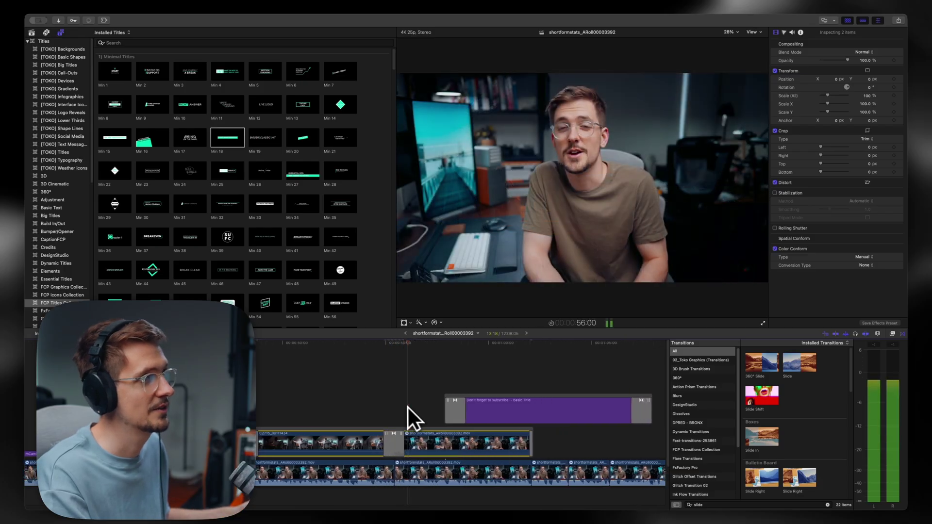
key(space)
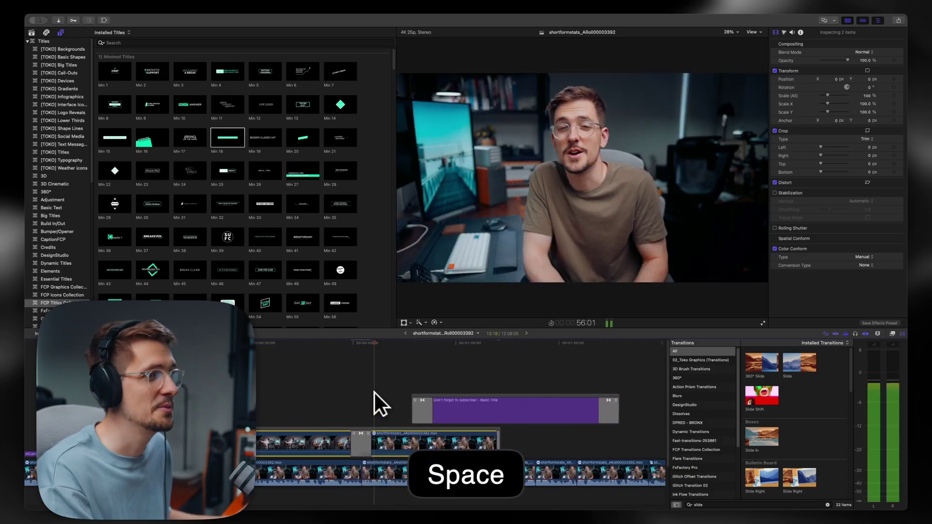
key(space)
key(super+z)
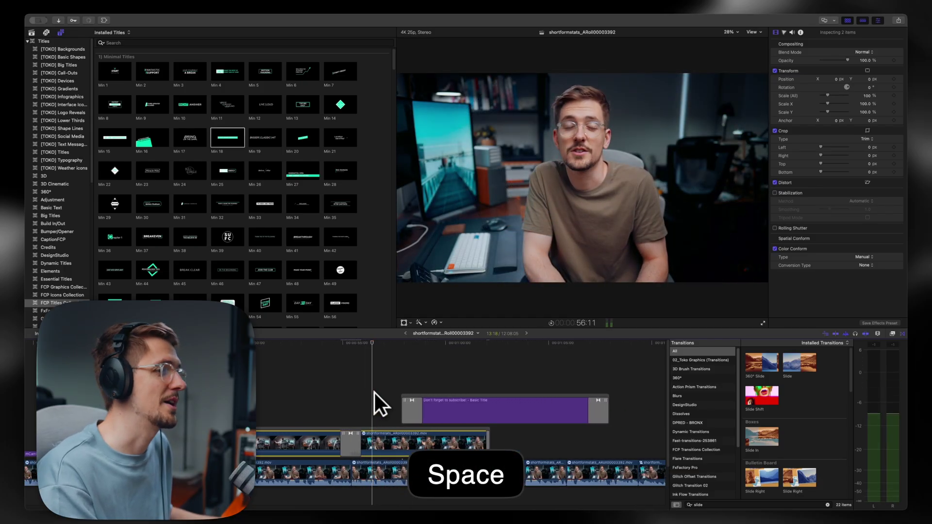
Step: Try the Slide transition at the cut between the two connected clips near 55 seconds and preview it
click(272, 282)
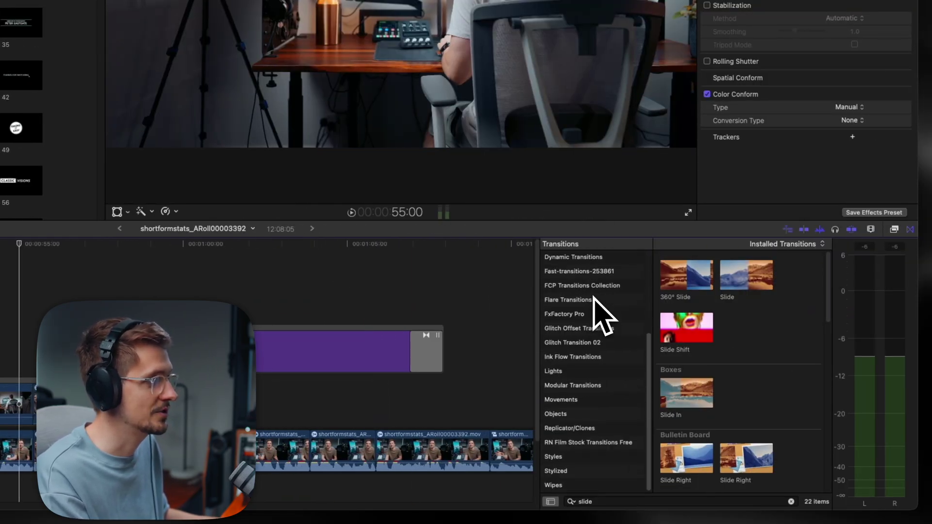
drag(774, 297, 40, 408)
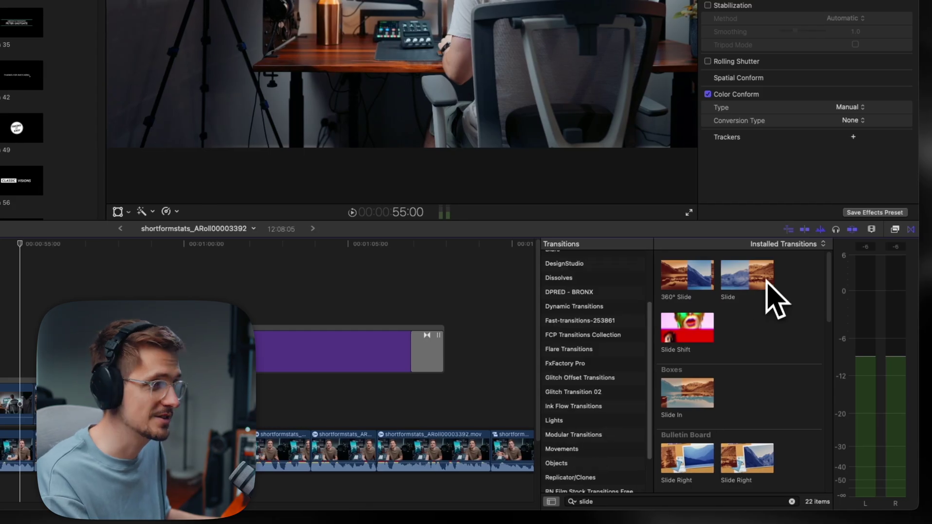
drag(315, 397, 309, 357)
key(space)
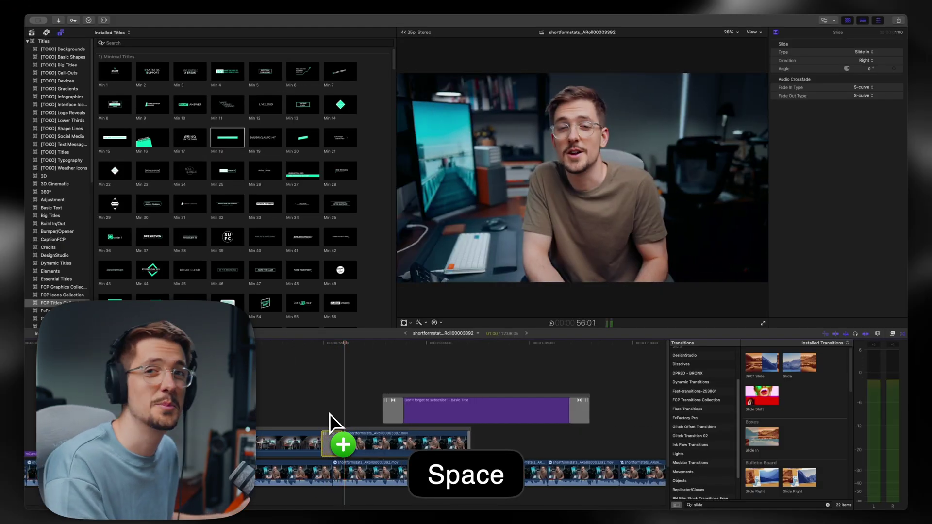
drag(330, 414, 330, 454)
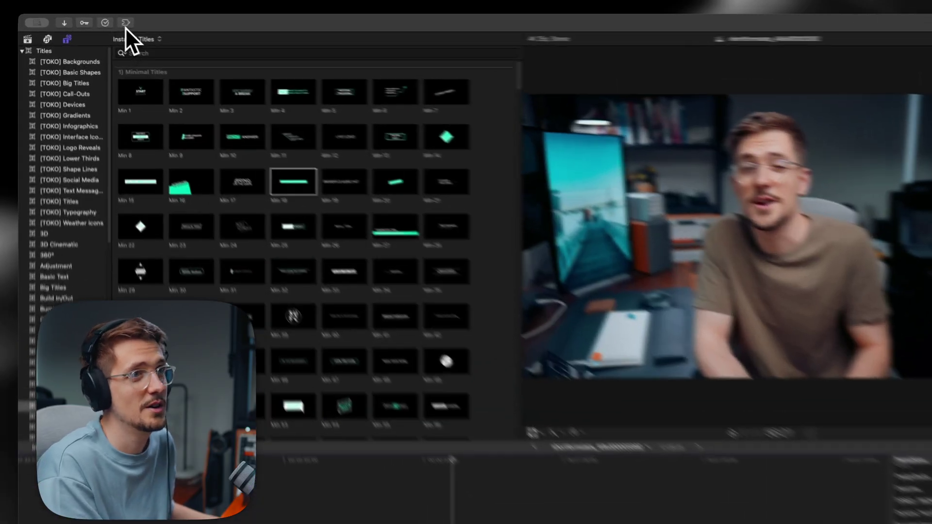
Step: Open mExtension, place the Nightlight transition at the cut between the connected clips near 55 seconds, and preview it
click(127, 28)
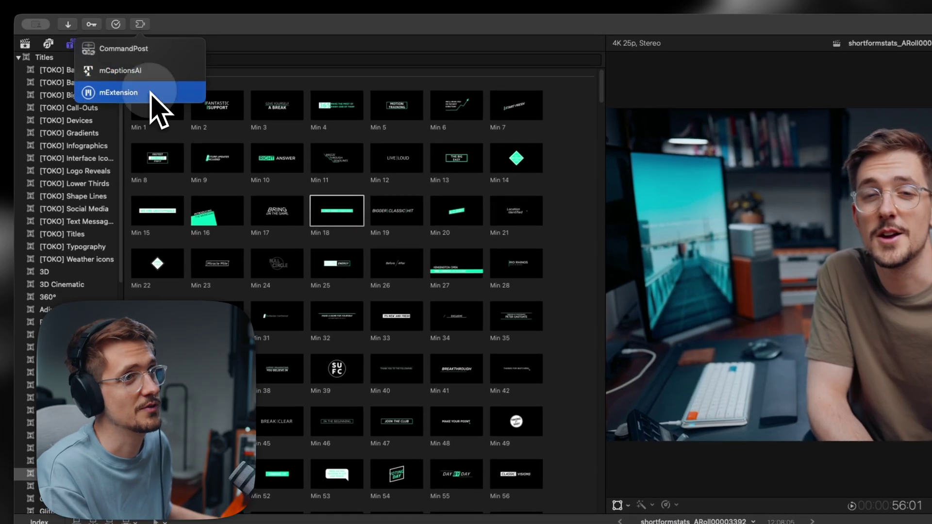
click(146, 92)
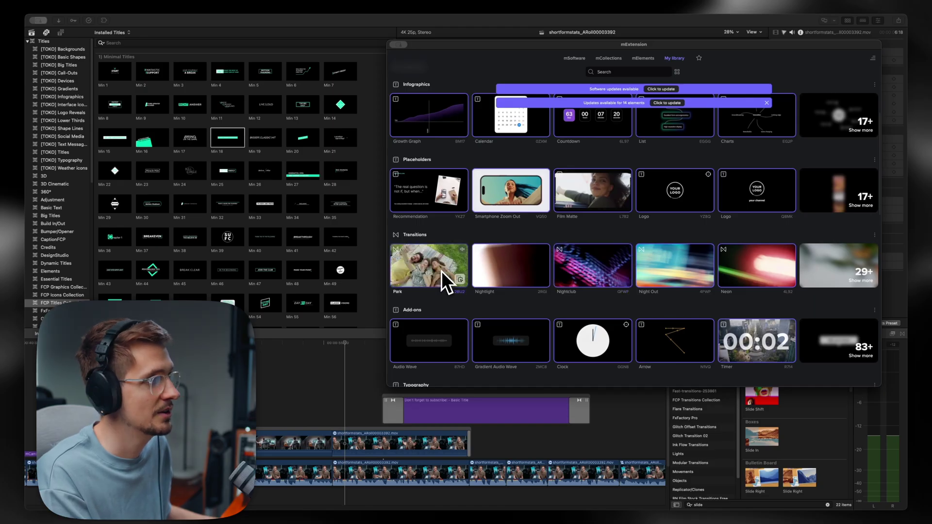
drag(529, 265, 337, 443)
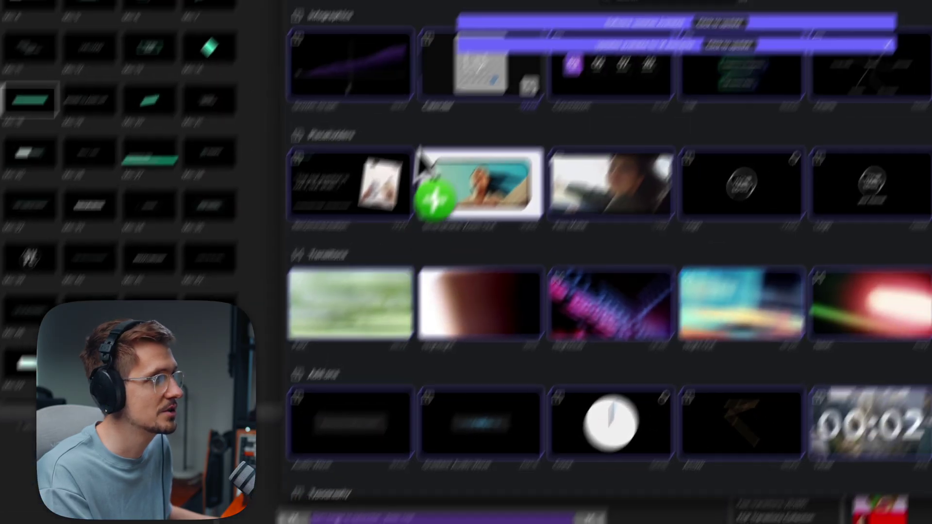
key(space)
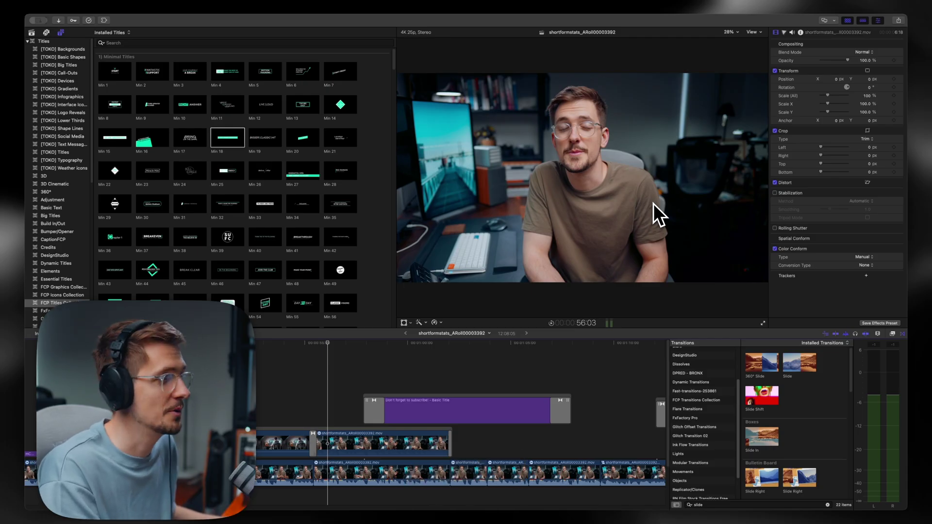
key(super+Tab)
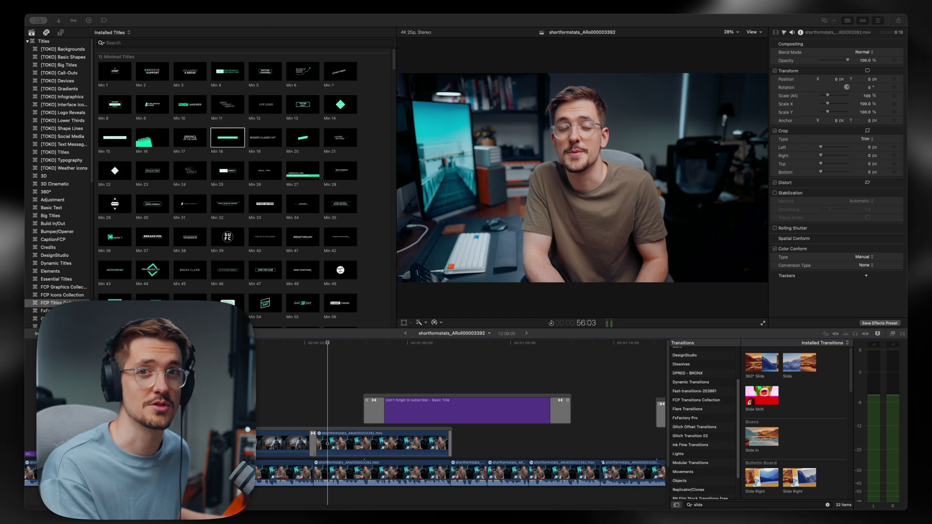
Step: Play back the opening seconds of the vertical Event 1 timeline to check its cuts against the Ballpoint music track
key(space)
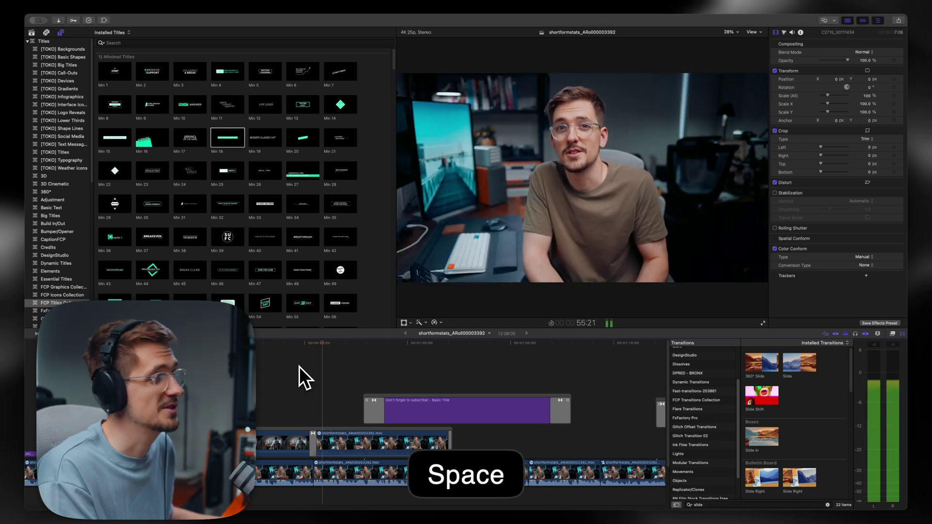
key(space)
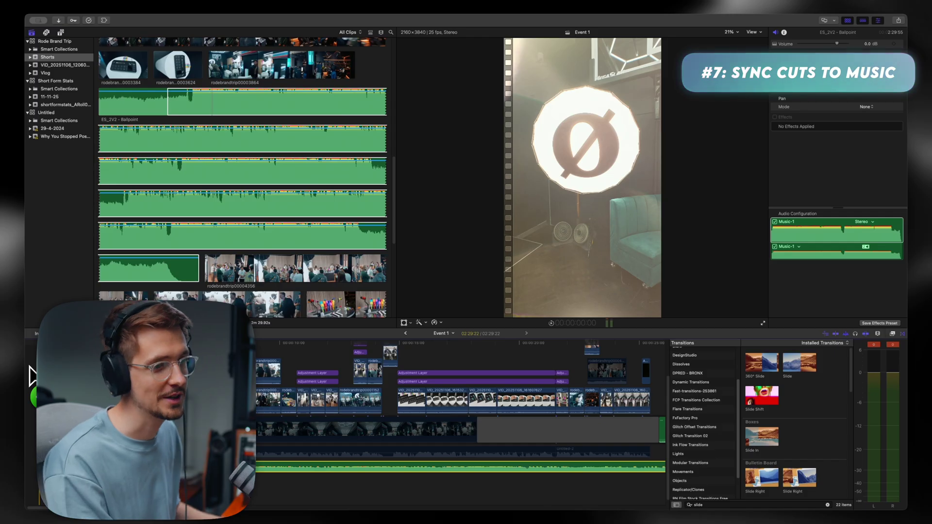
key(space)
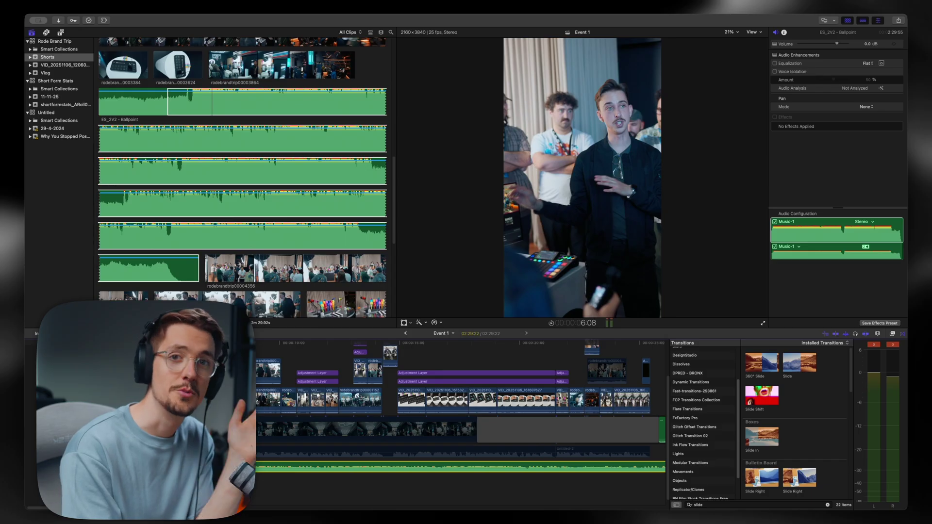
Step: Play back the timeline section from about 12 to 15 seconds to check its cuts against the music beats
key(space)
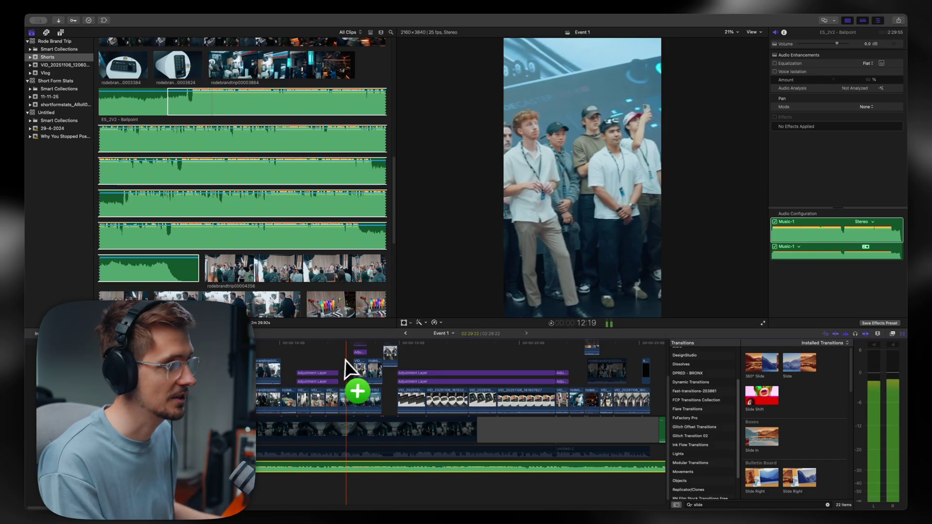
key(space)
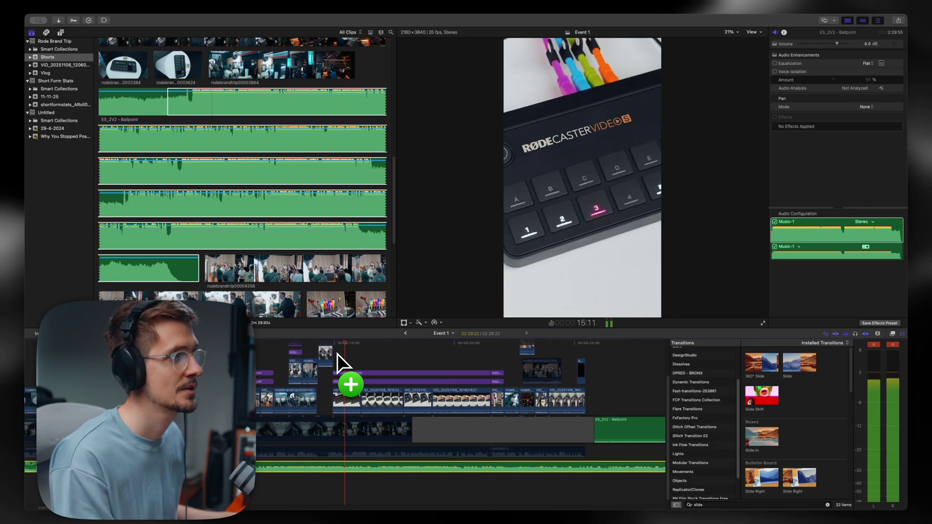
key(space)
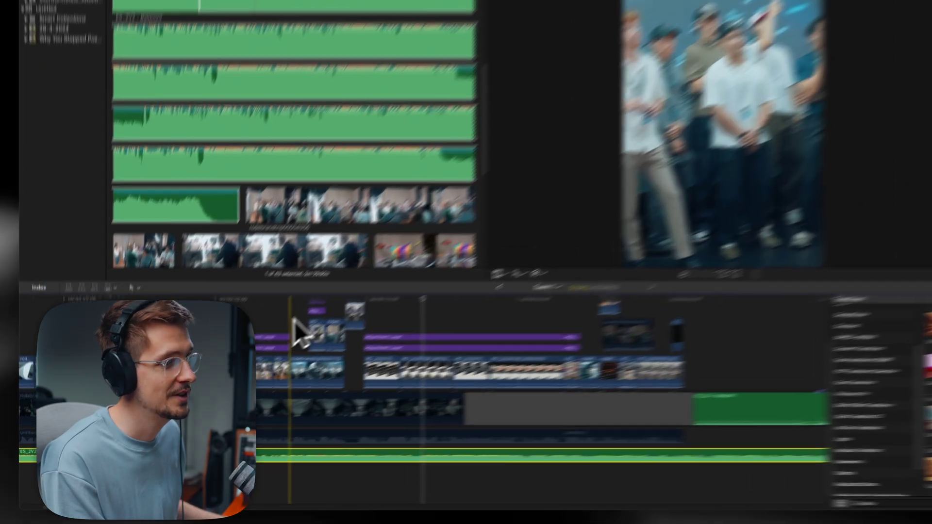
Step: Try shifting the group of four clips near 13 seconds off the music beat, and play back the section to compare
drag(243, 361, 288, 400)
drag(423, 339, 435, 356)
drag(391, 336, 387, 335)
key(space)
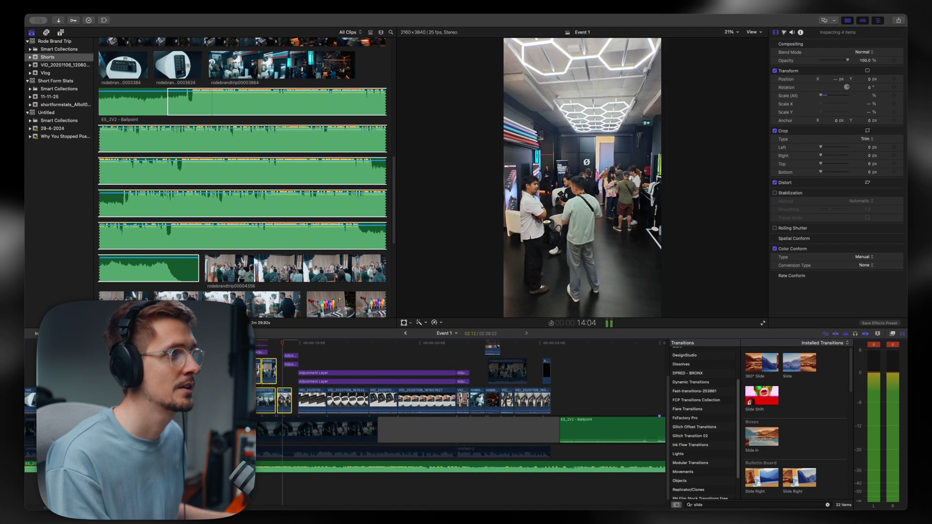
key(space)
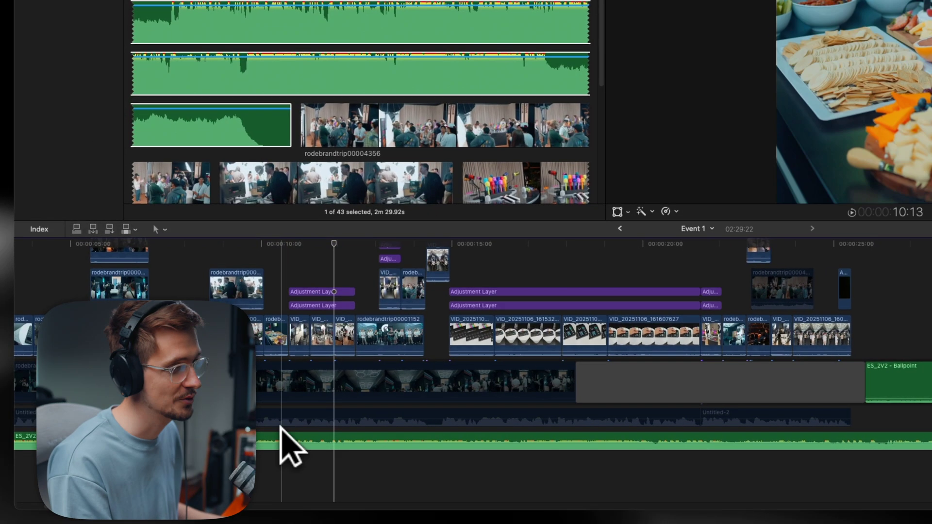
Step: Select the Ballpoint music clip below the timeline's footage and add markers on its beats during playback, through about 11 seconds
click(168, 442)
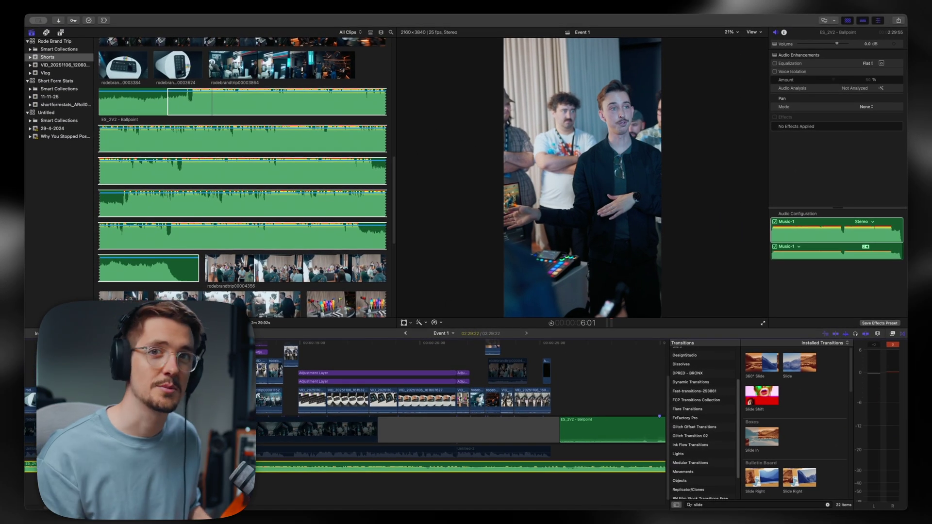
key(m)
key(m)
key(m)
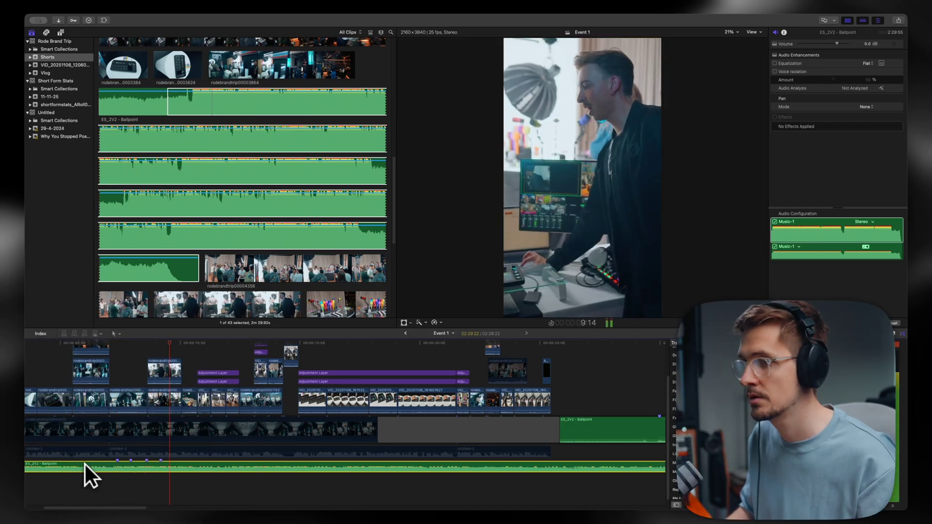
key(m)
key(m)
key(m)
key(m)
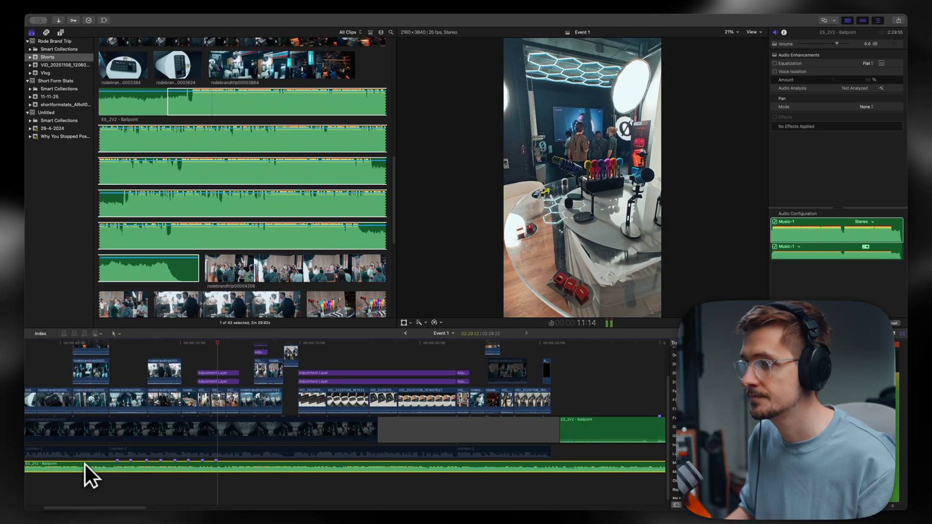